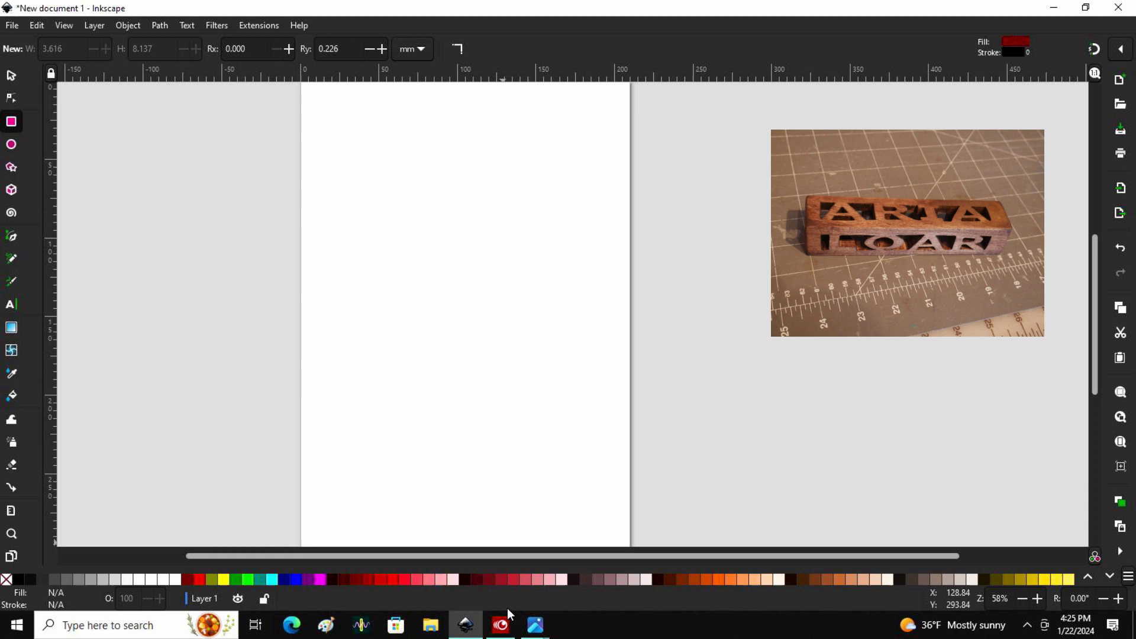
# - Bring up the open photo viewer window holding the name-block reference photo
pyautogui.click(534, 629)
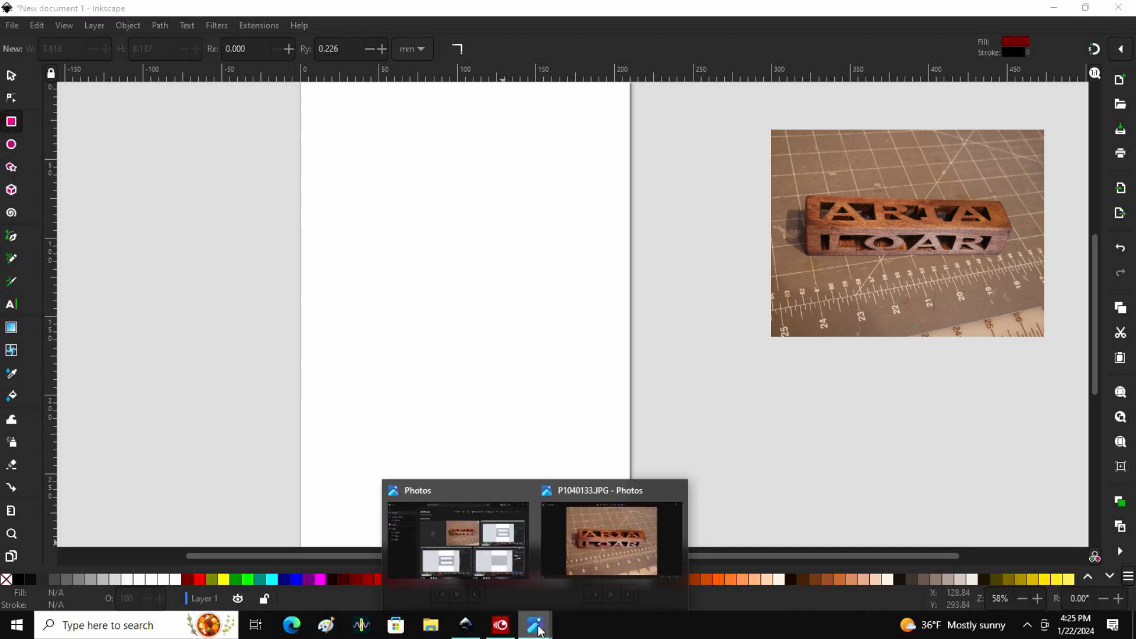
# - View the wooden ARIA LOAR name-block photo, then go back to the Inkscape drawing
pyautogui.click(595, 553)
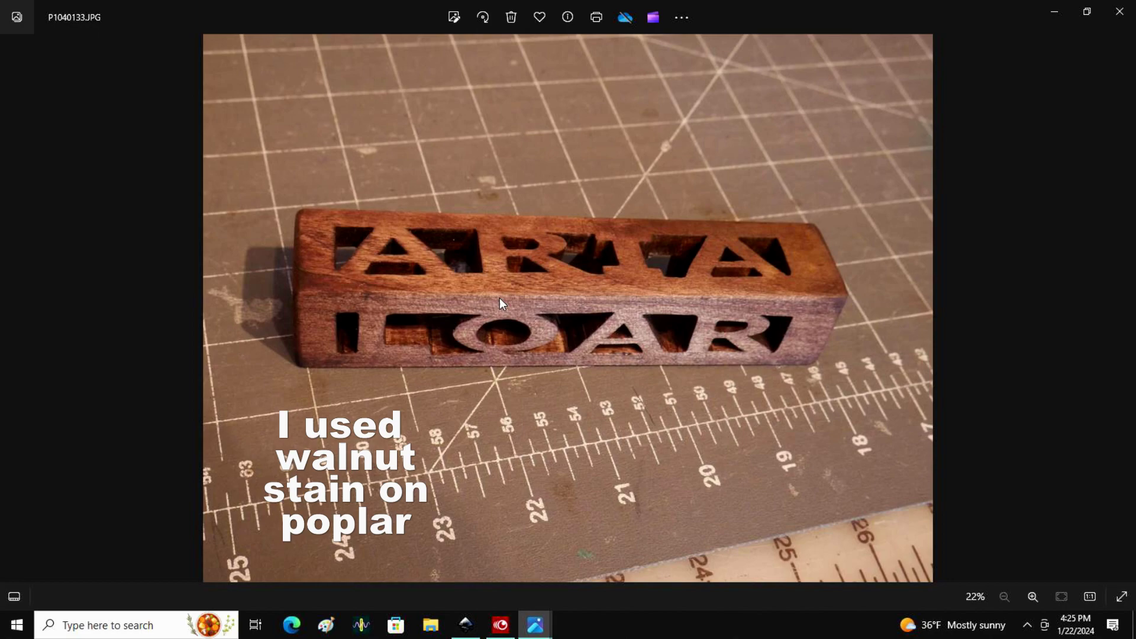
pyautogui.click(462, 634)
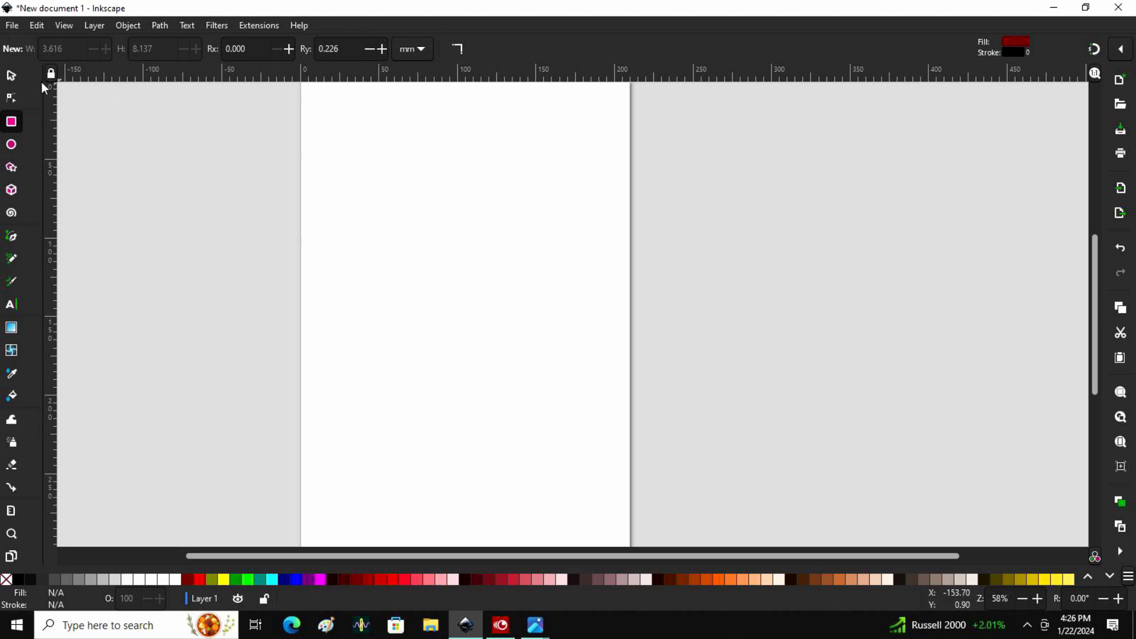
# - Add a new rectangular grid in Document Properties measured in inches
pyautogui.click(9, 26)
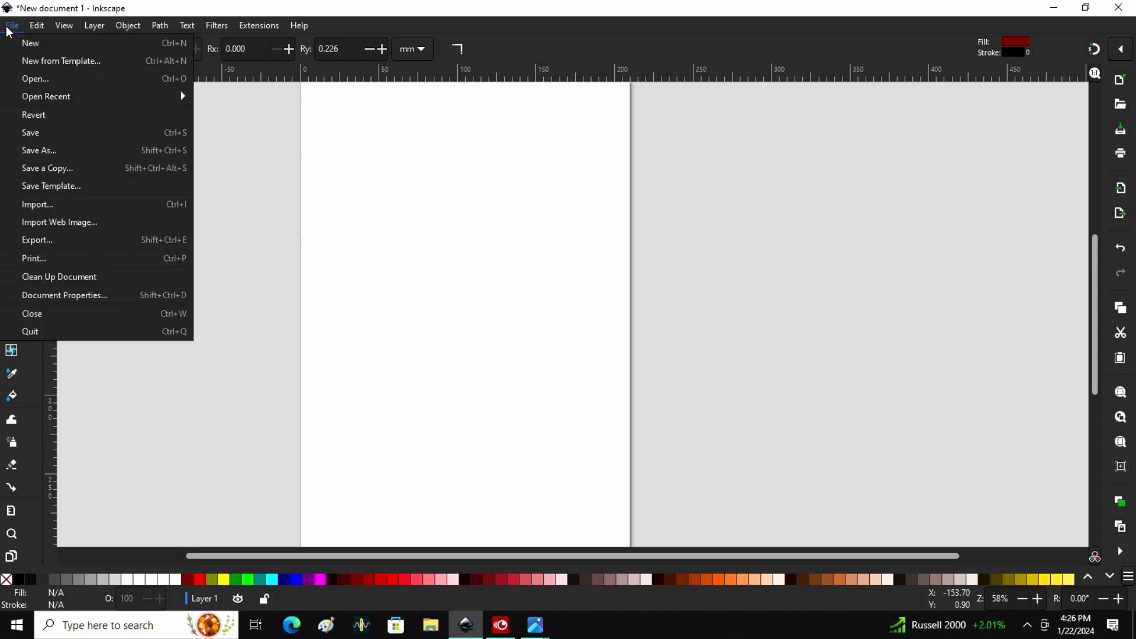
pyautogui.click(98, 295)
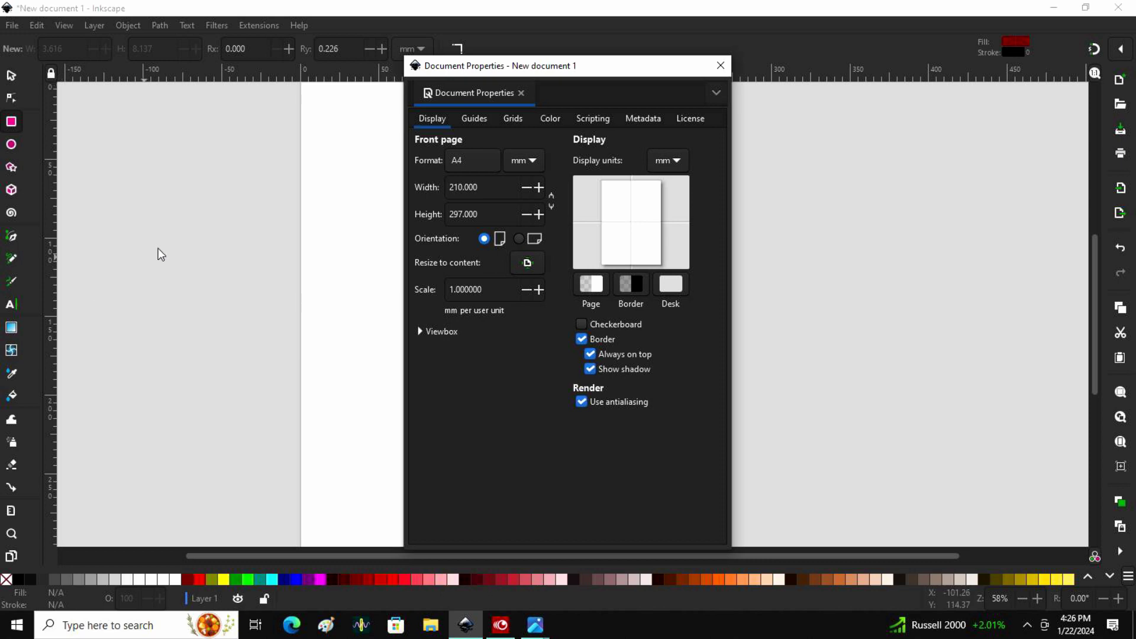
pyautogui.click(512, 122)
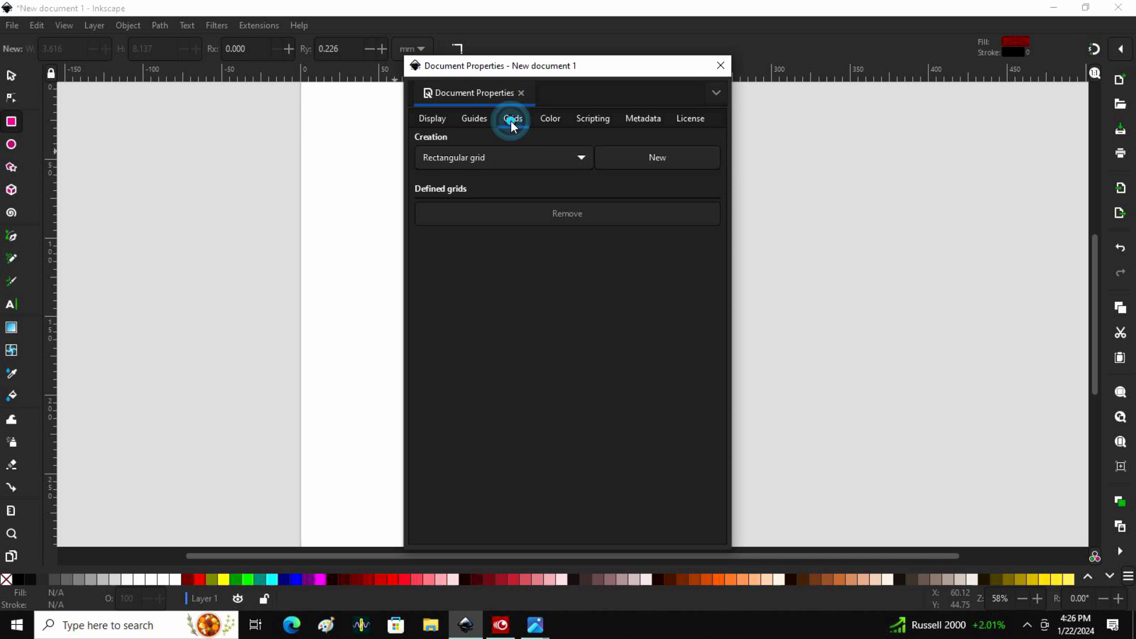
pyautogui.click(647, 158)
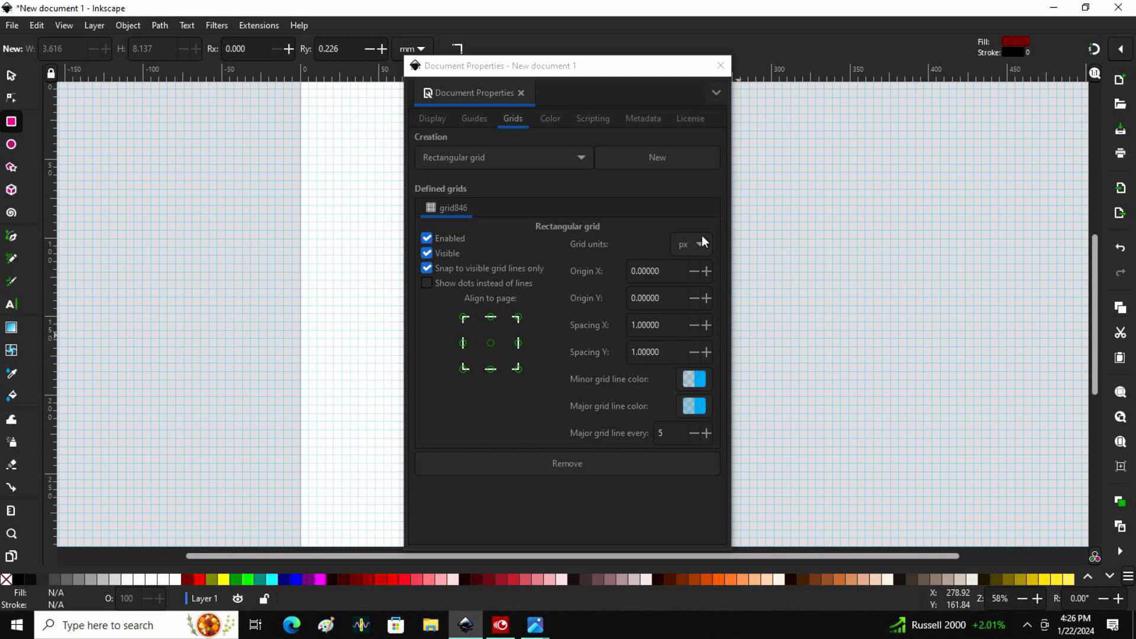
pyautogui.click(688, 244)
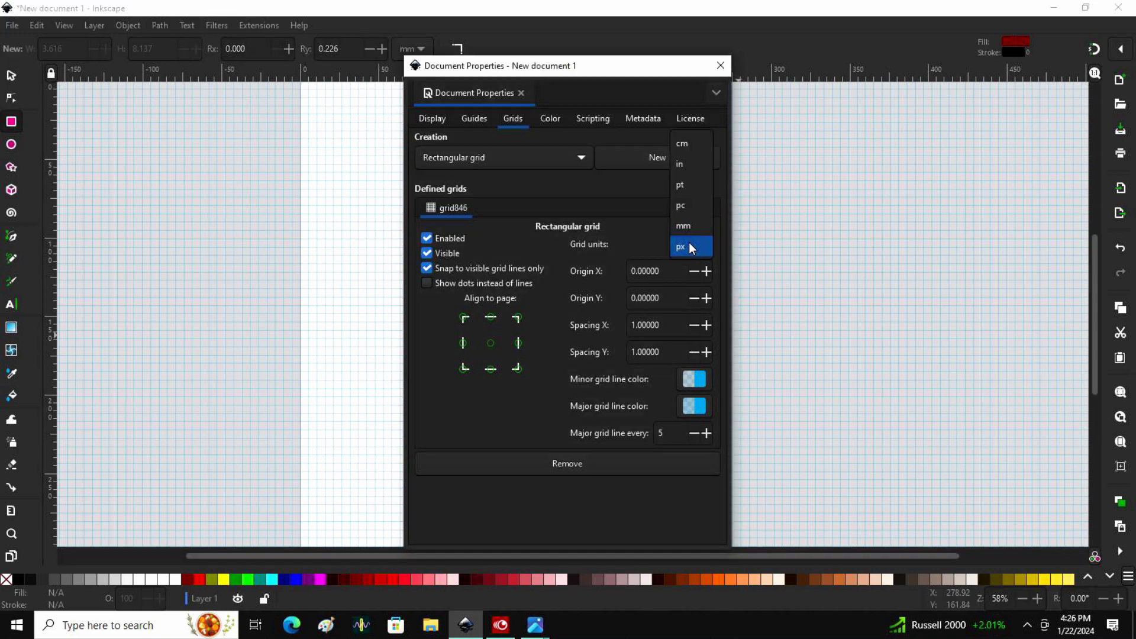
pyautogui.click(686, 164)
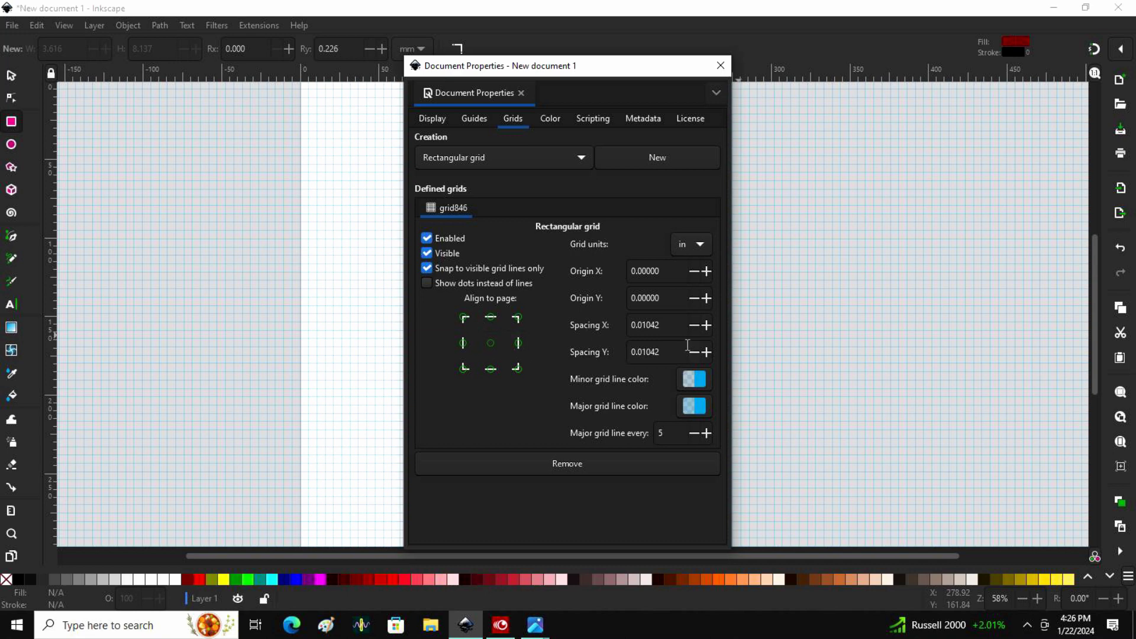
# - Set the grid's horizontal and vertical spacing to 0.15 in
pyautogui.click(667, 324)
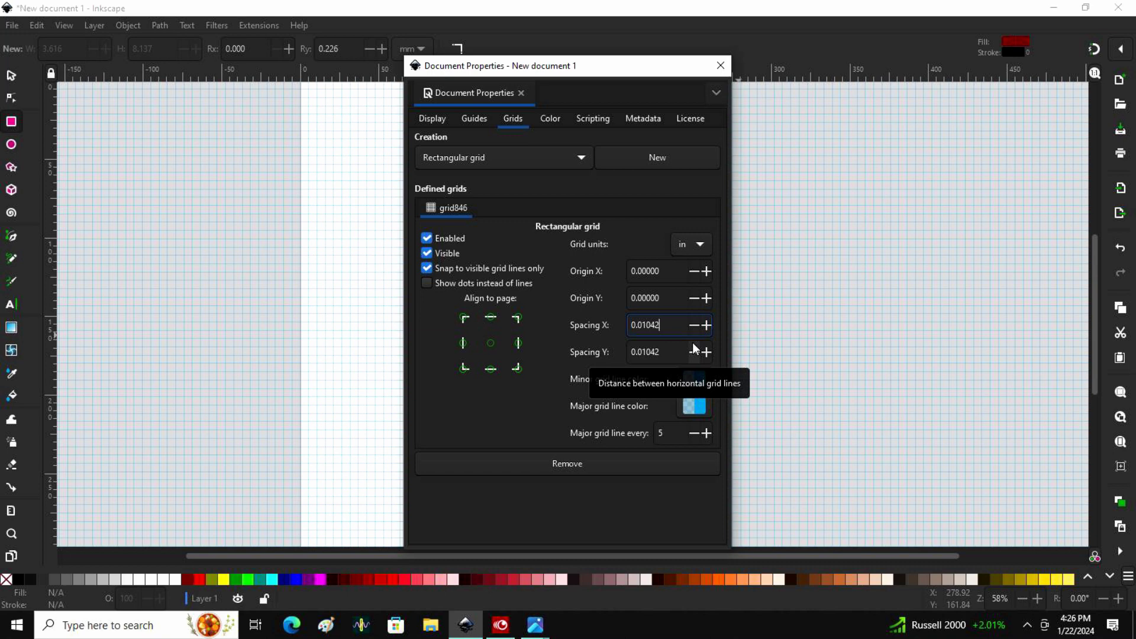
pyautogui.press('BackSpace')
pyautogui.press('BackSpace')
pyautogui.press('BackSpace')
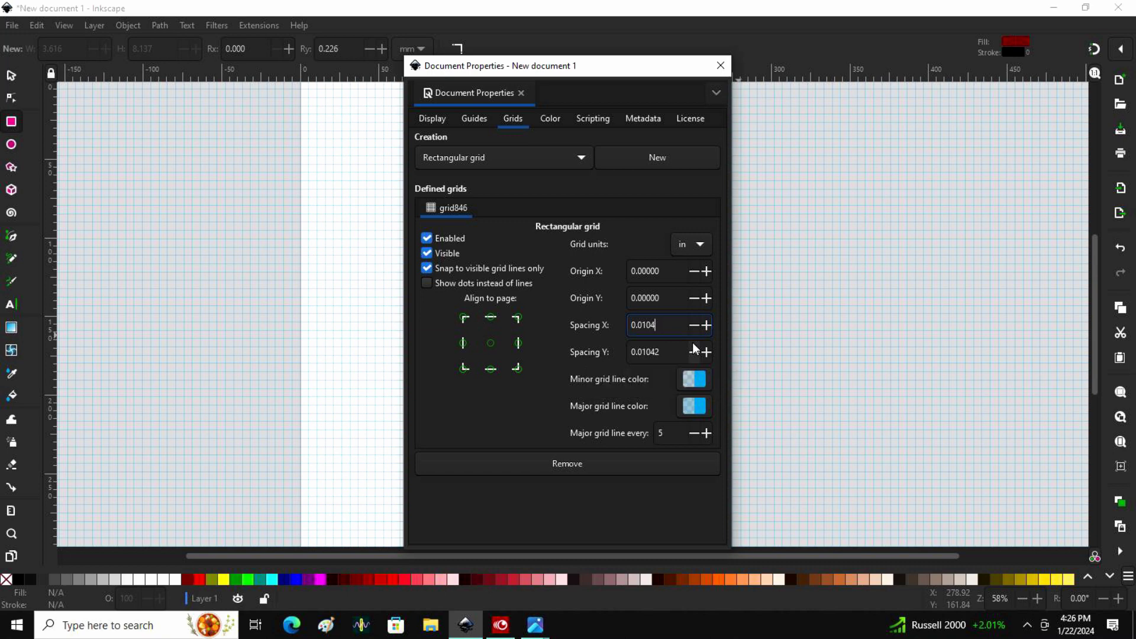
pyautogui.press('BackSpace')
pyautogui.press('BackSpace')
pyautogui.write('15')
pyautogui.click(663, 353)
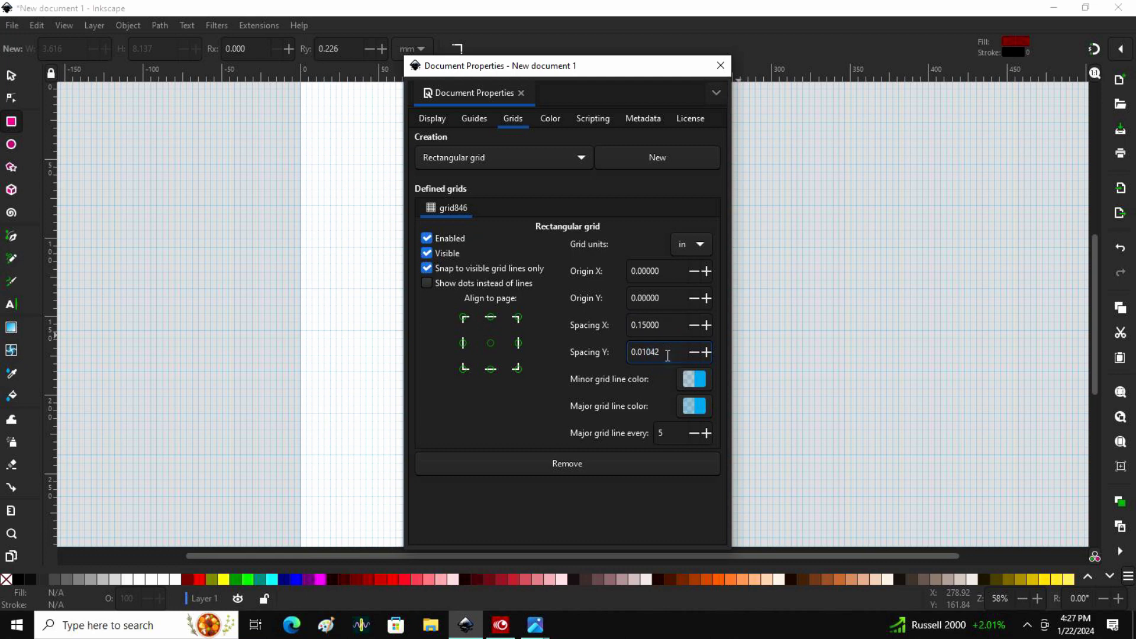
pyautogui.press('BackSpace')
pyautogui.press('BackSpace')
pyautogui.press('BackSpace')
pyautogui.press('BackSpace')
pyautogui.press('BackSpace')
pyautogui.write('15')
pyautogui.click(660, 271)
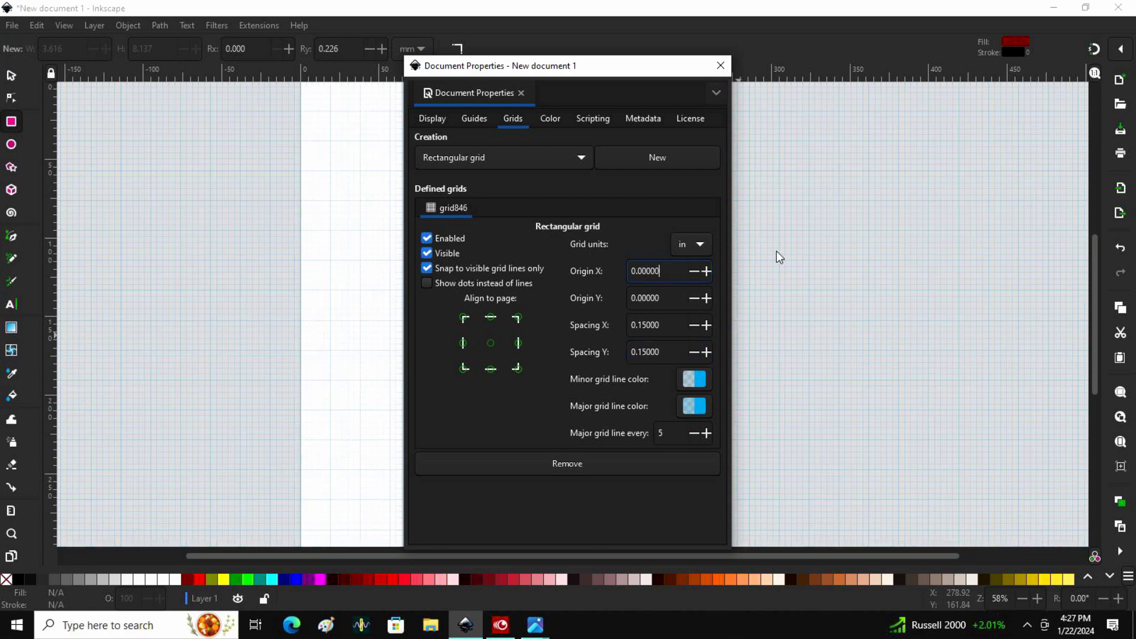
# - Draw a grey-filled rectangle about 209 × 132 mm spanning the page width
pyautogui.click(719, 65)
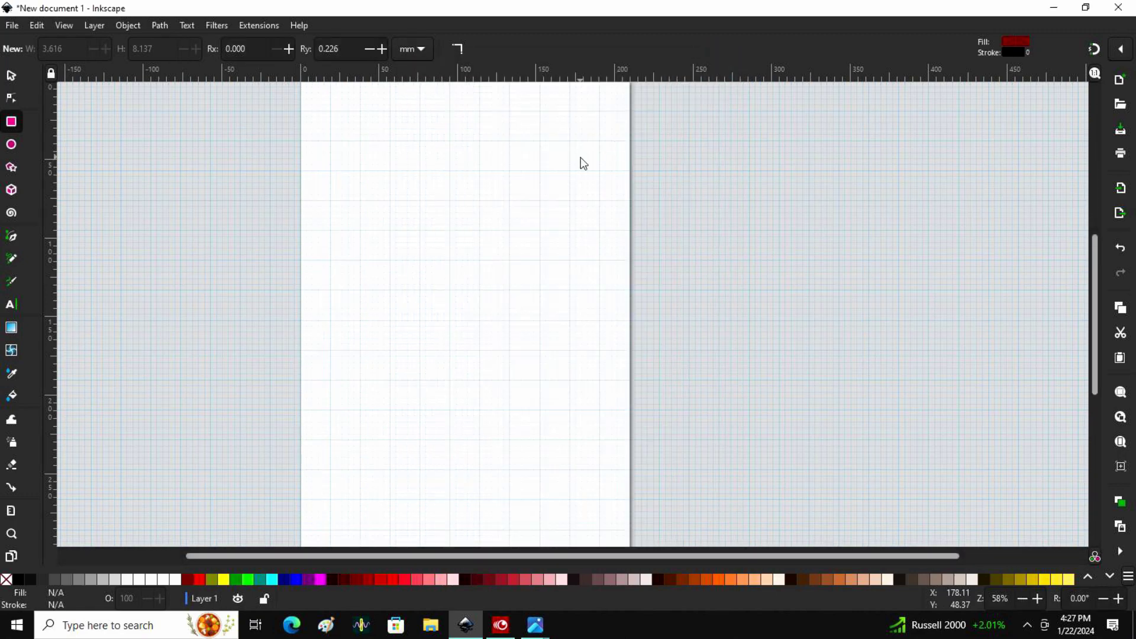
pyautogui.click(8, 123)
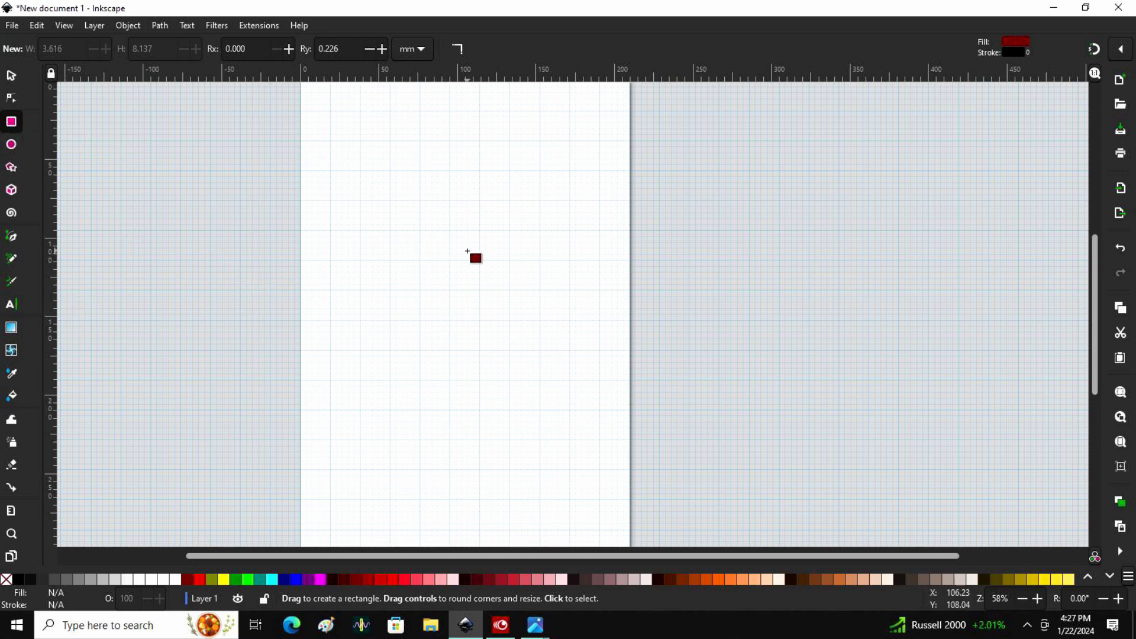
pyautogui.click(87, 578)
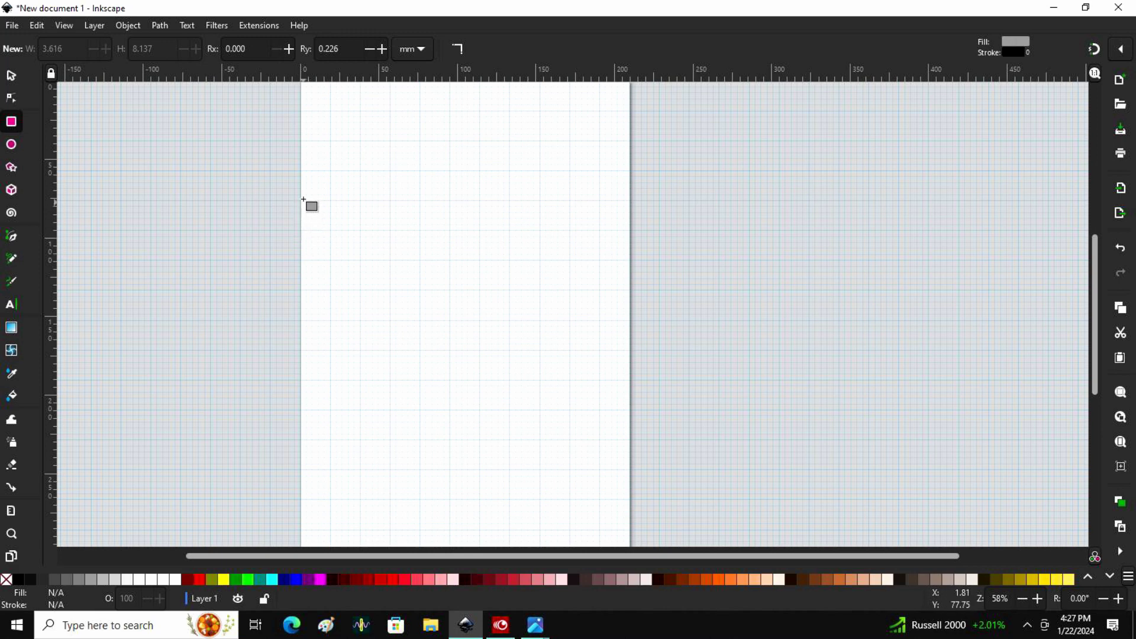
pyautogui.click(303, 201)
pyautogui.moveTo(303, 201); pyautogui.dragTo(630, 411)
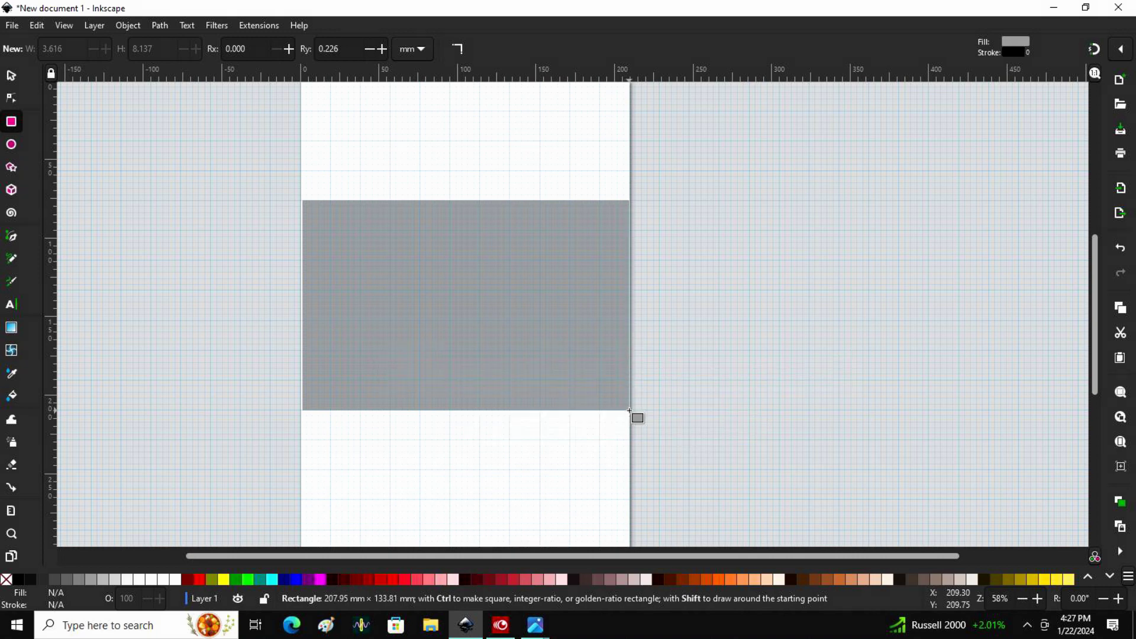
pyautogui.moveTo(630, 411); pyautogui.dragTo(631, 408)
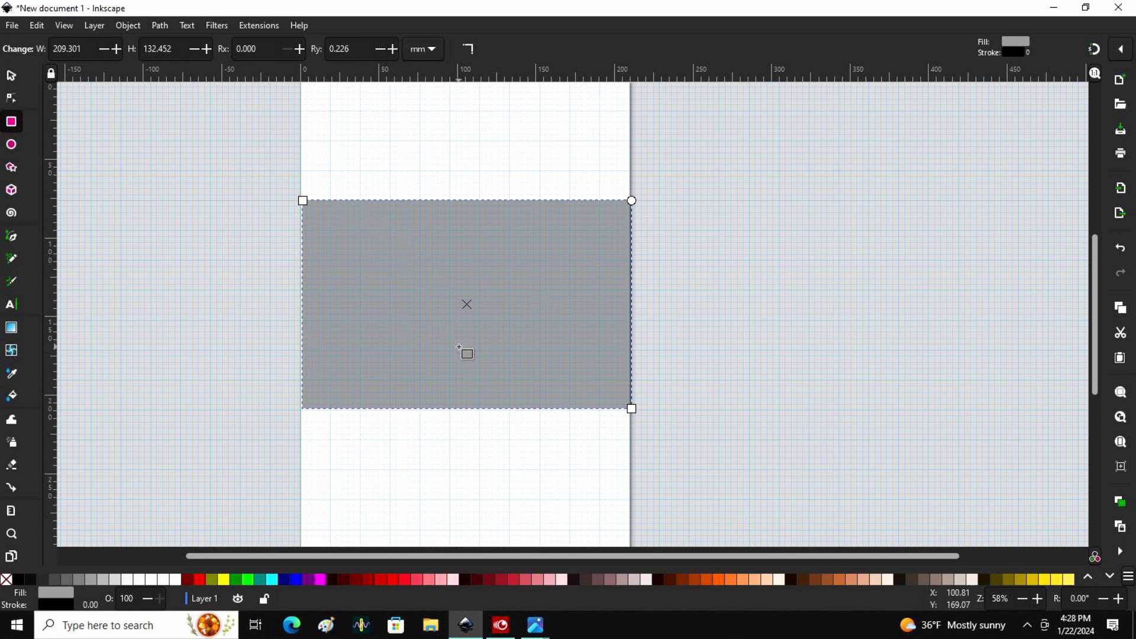
# - In Fill and Stroke, raise the outline colour saturation to 35 and keep a solid dash
pyautogui.click(126, 25)
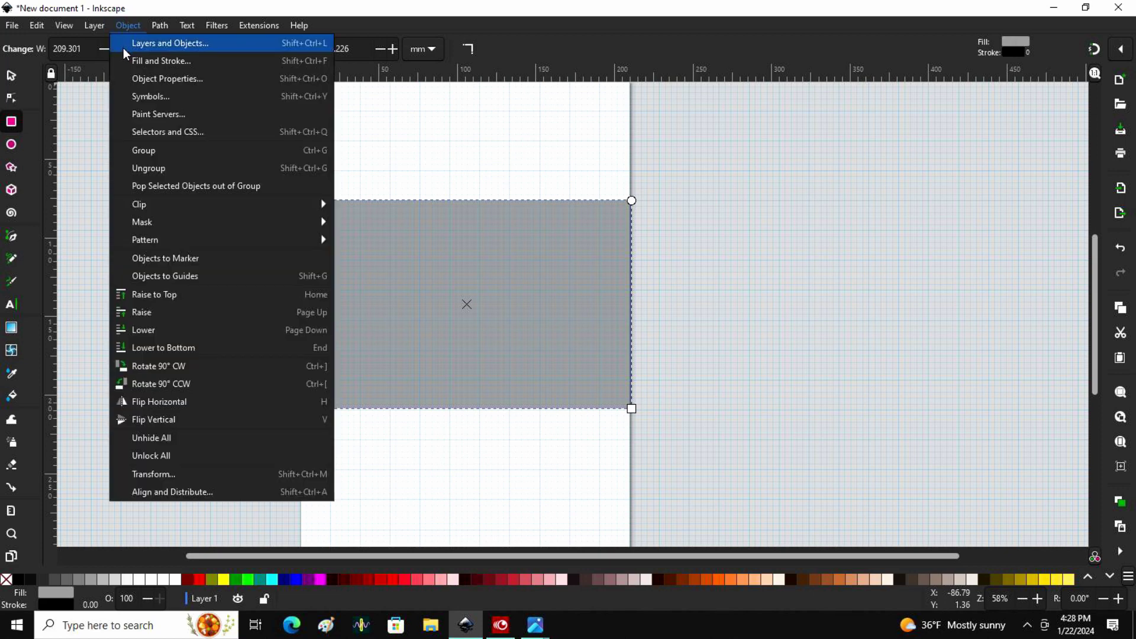
pyautogui.click(138, 61)
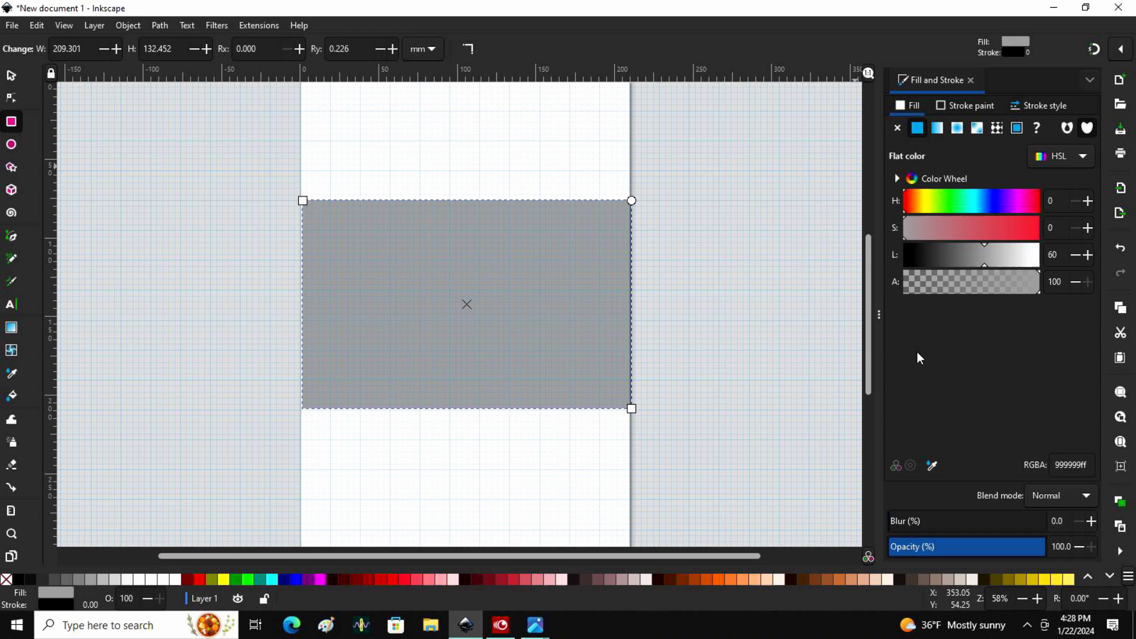
pyautogui.click(968, 110)
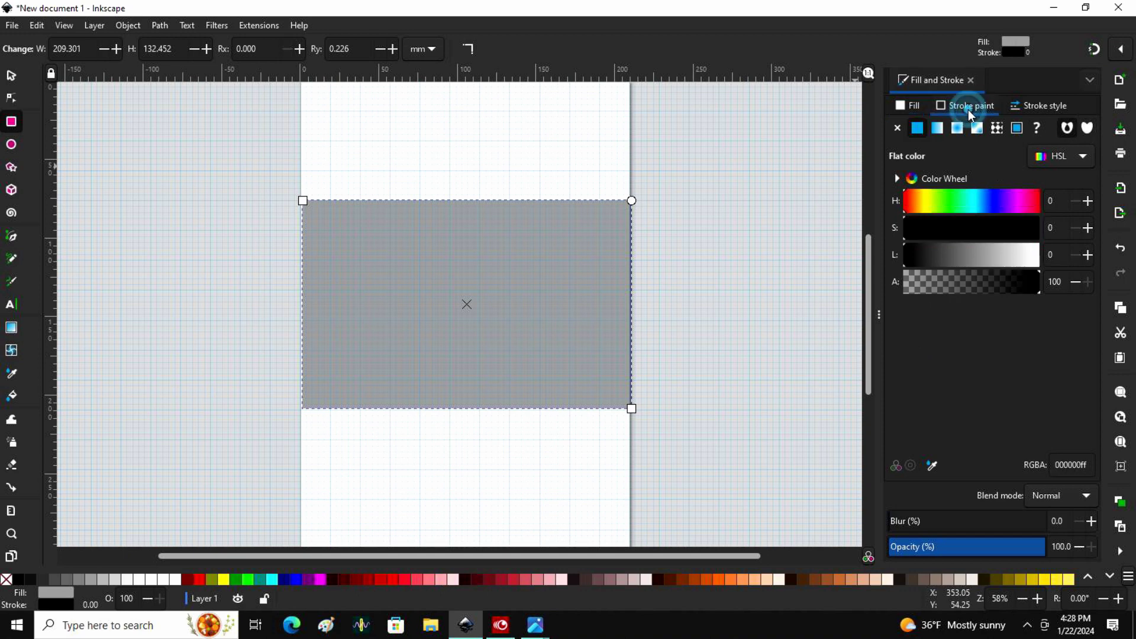
pyautogui.click(951, 231)
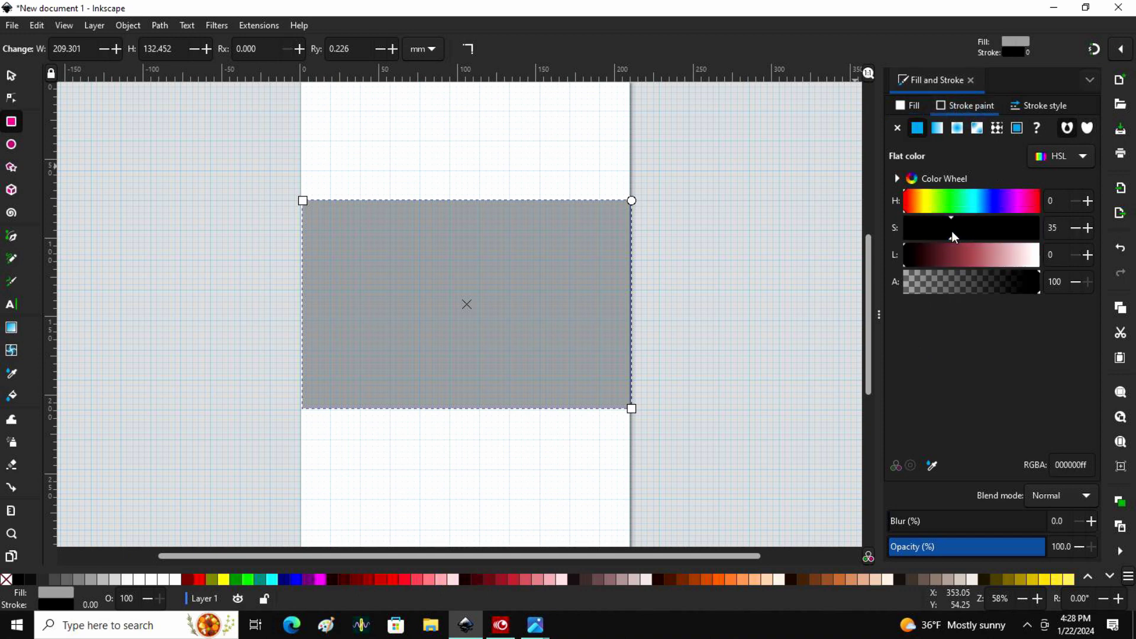
pyautogui.click(1040, 105)
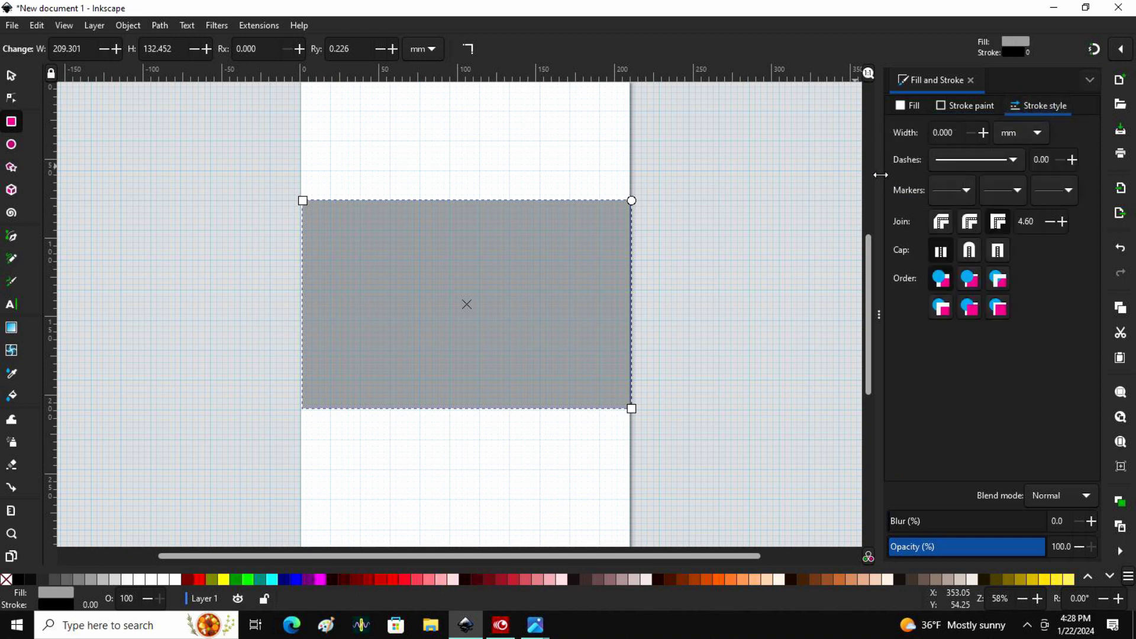
pyautogui.click(1015, 159)
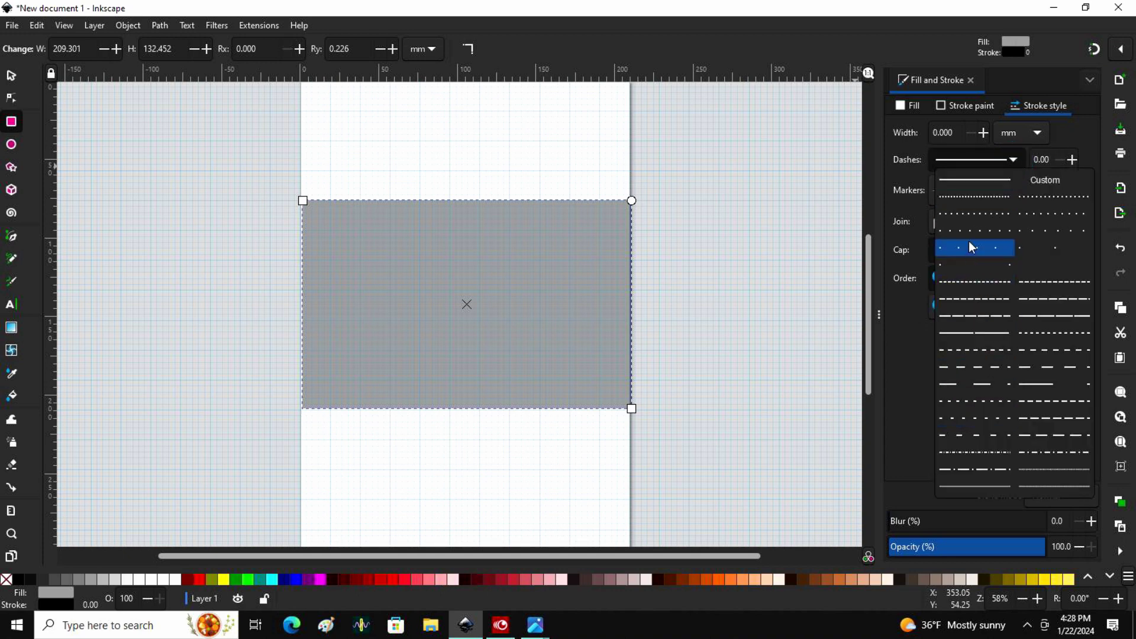
pyautogui.click(969, 182)
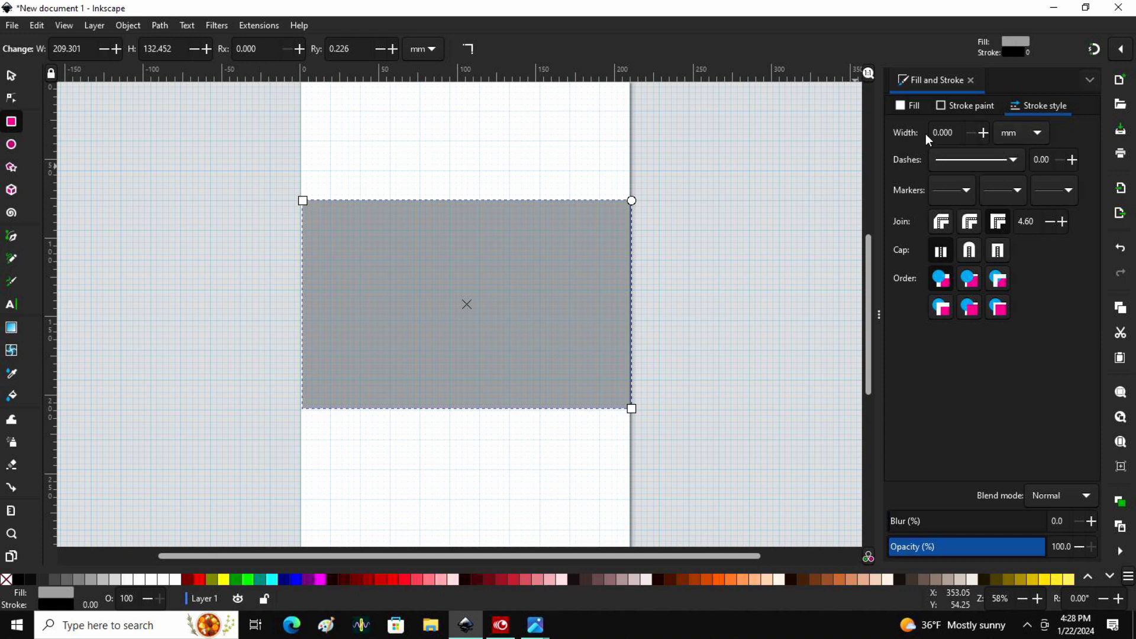
# - Adjust the rectangle's stroke width up to about 2 mm, then back down to about 1.2 mm
pyautogui.click(983, 132)
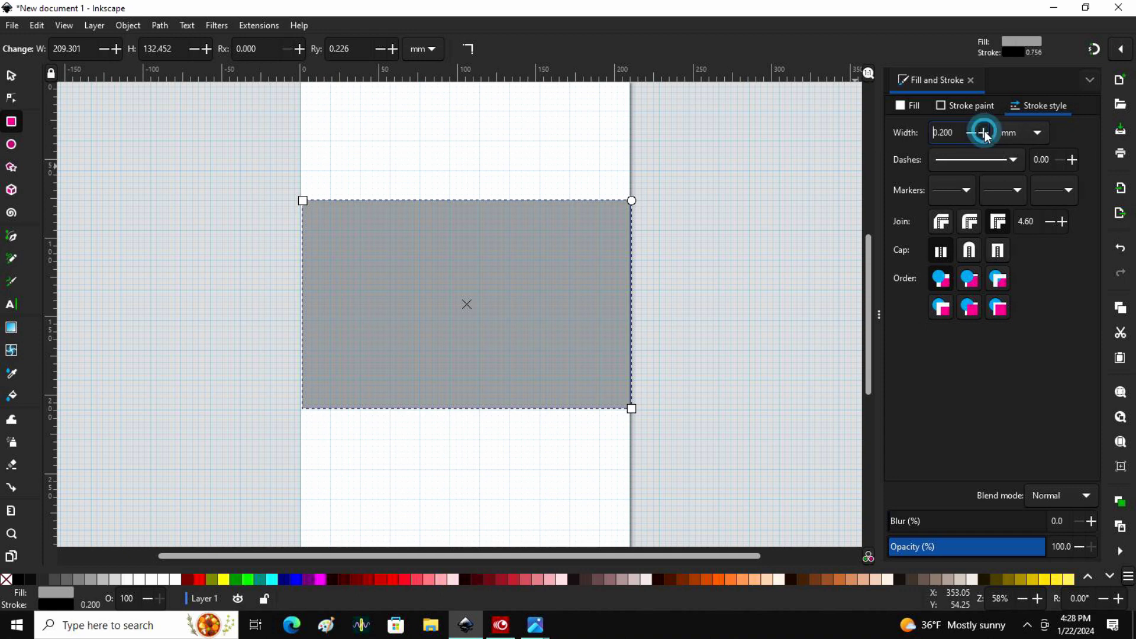
pyautogui.click(983, 132)
pyautogui.click(983, 132)
pyautogui.click(983, 132)
pyautogui.click(983, 132)
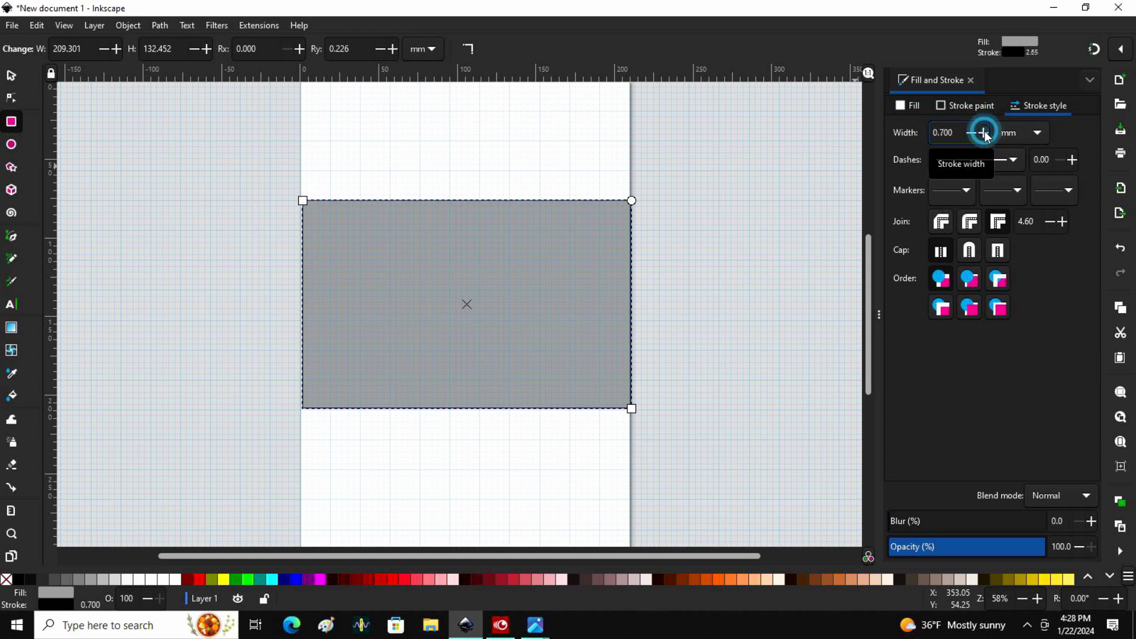
pyautogui.click(983, 132)
pyautogui.click(983, 132)
pyautogui.click(983, 132)
pyautogui.click(983, 132)
pyautogui.click(983, 131)
pyautogui.click(983, 132)
pyautogui.click(983, 132)
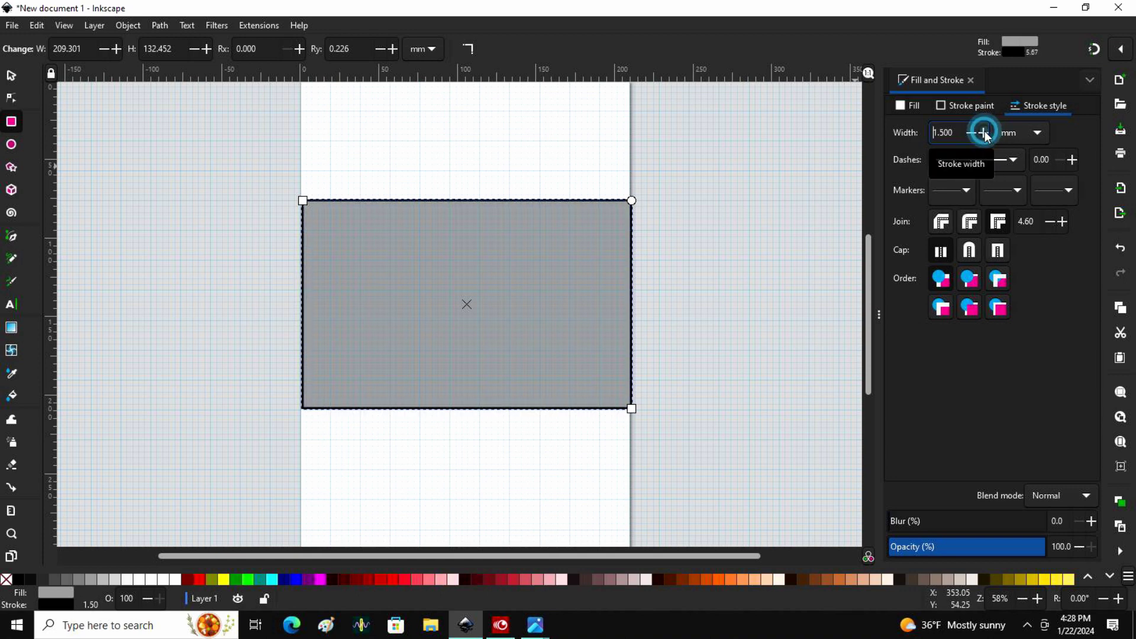
pyautogui.click(984, 132)
pyautogui.click(983, 132)
pyautogui.click(983, 131)
pyautogui.click(983, 132)
pyautogui.click(983, 132)
pyautogui.click(983, 132)
pyautogui.click(983, 131)
pyautogui.click(984, 132)
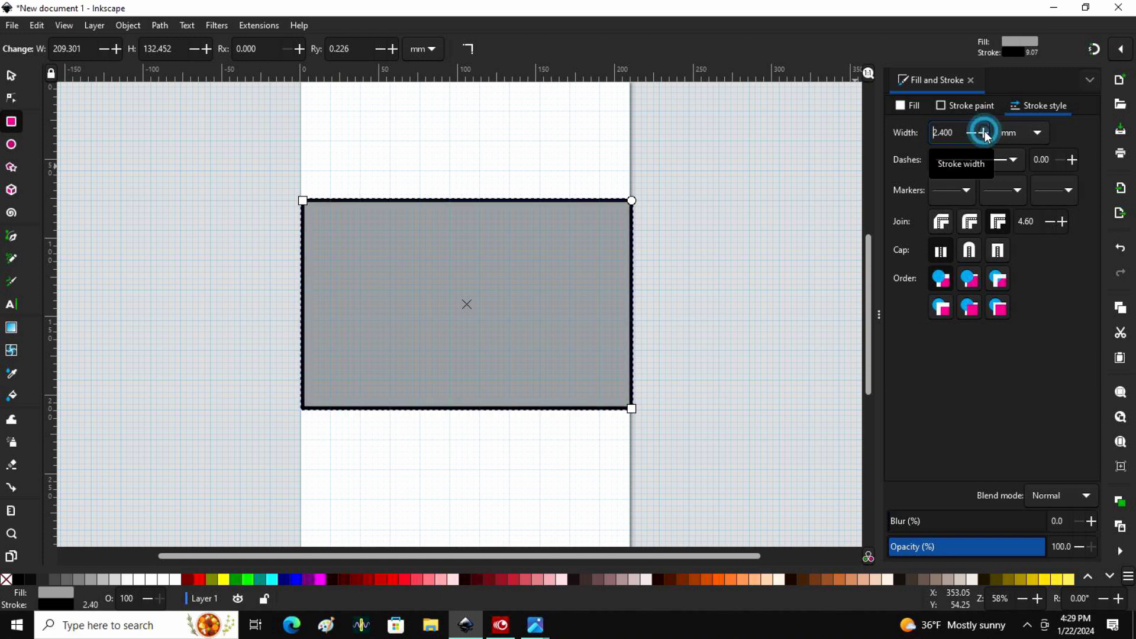
pyautogui.click(983, 132)
pyautogui.click(983, 132)
pyautogui.click(984, 132)
pyautogui.click(983, 132)
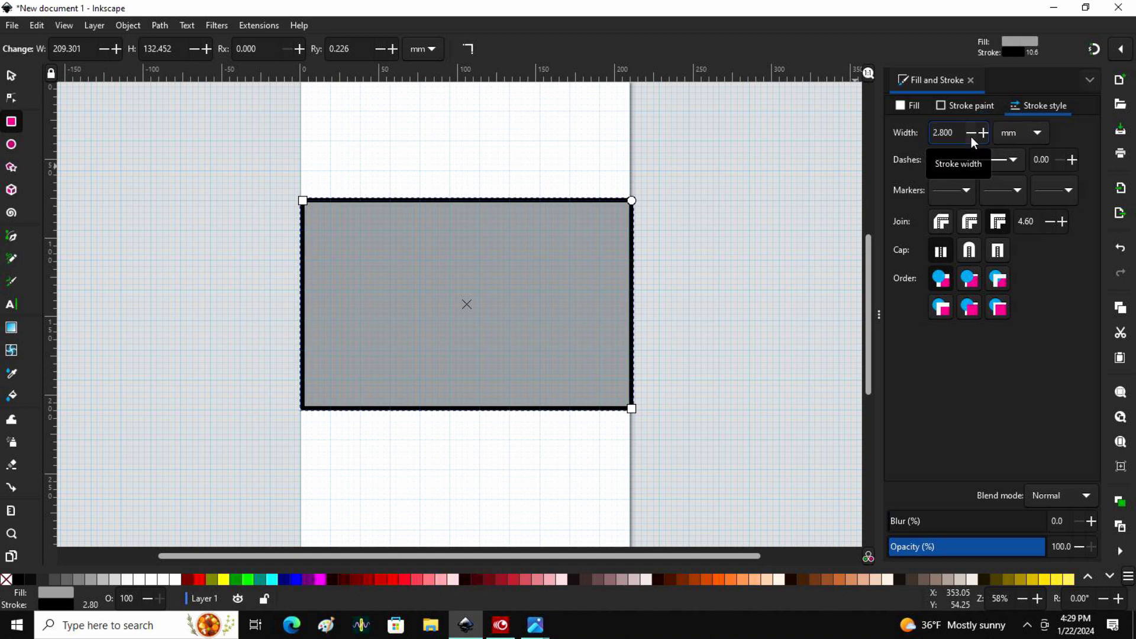
pyautogui.click(971, 135)
pyautogui.click(970, 135)
pyautogui.click(970, 136)
pyautogui.click(971, 136)
pyautogui.click(971, 135)
pyautogui.click(970, 136)
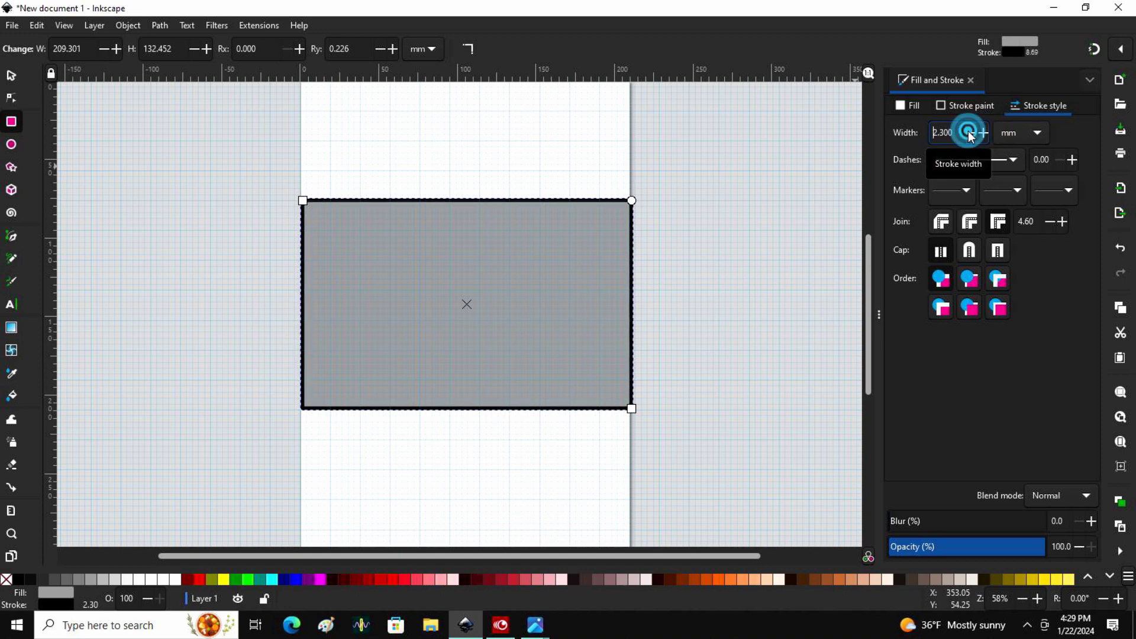
pyautogui.click(970, 135)
pyautogui.click(970, 136)
pyautogui.click(971, 135)
pyautogui.click(970, 135)
pyautogui.click(970, 136)
pyautogui.click(971, 135)
pyautogui.click(970, 136)
pyautogui.click(970, 135)
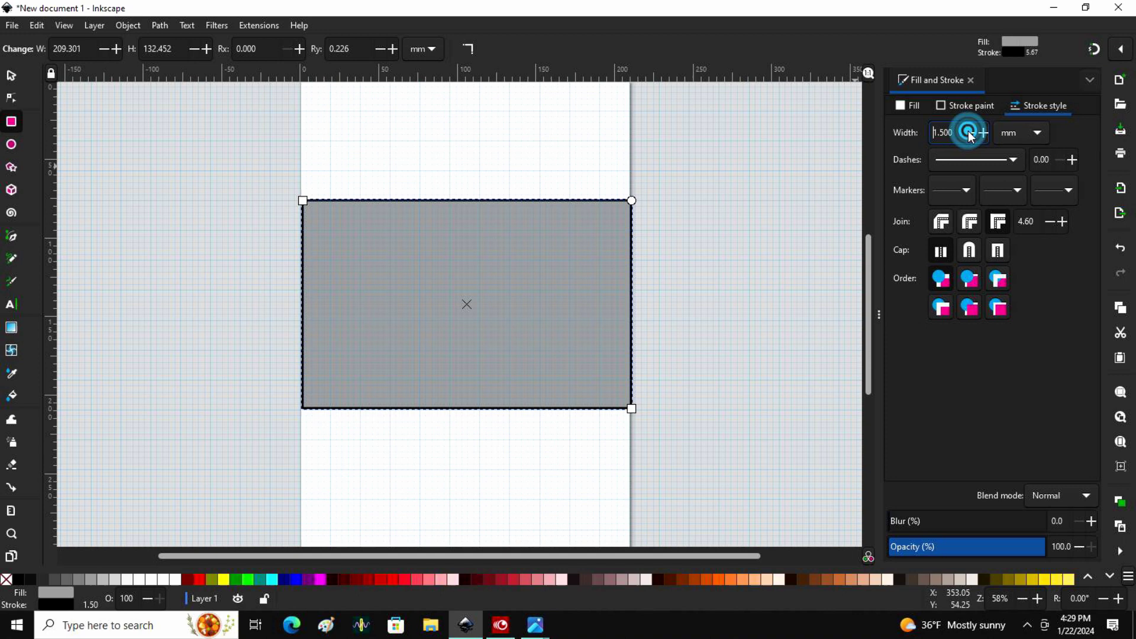
pyautogui.click(971, 136)
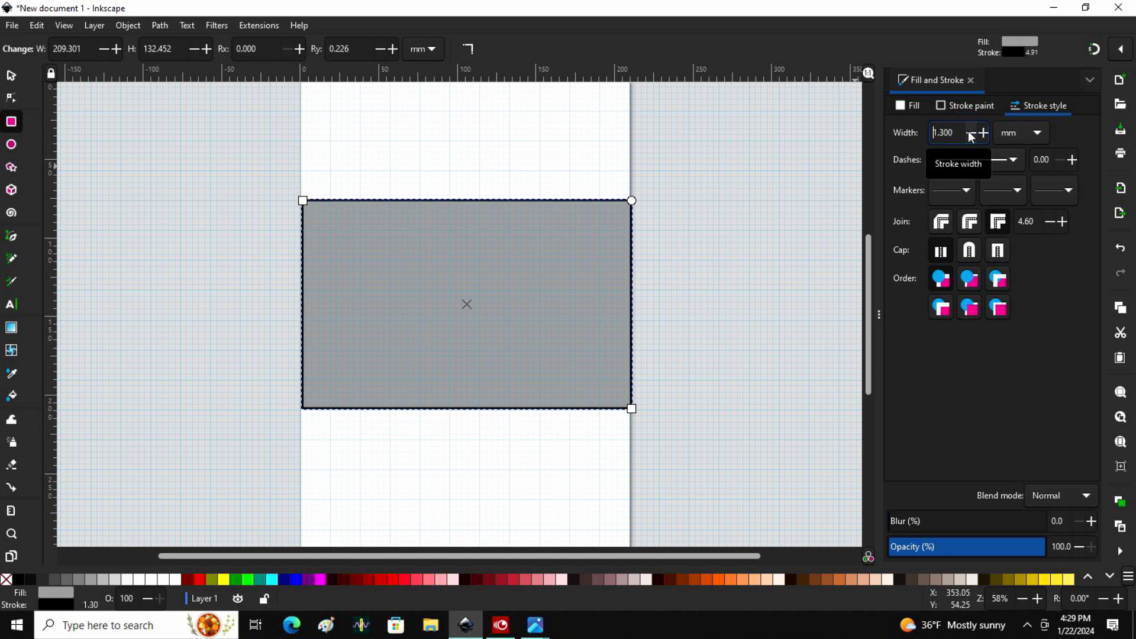
pyautogui.click(971, 135)
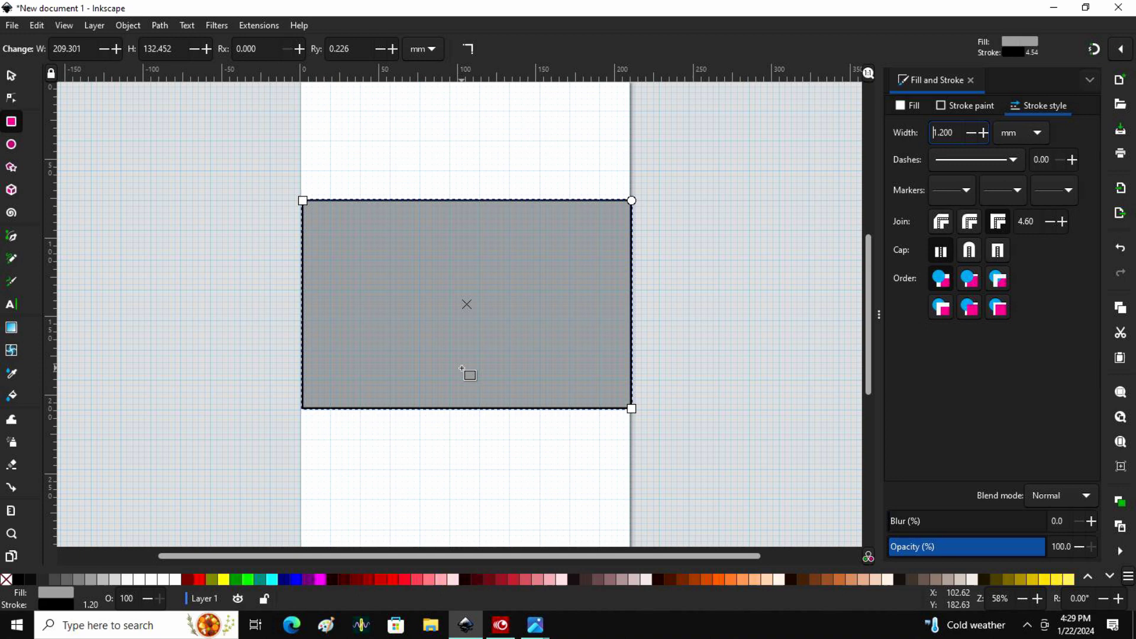
pyautogui.click(10, 75)
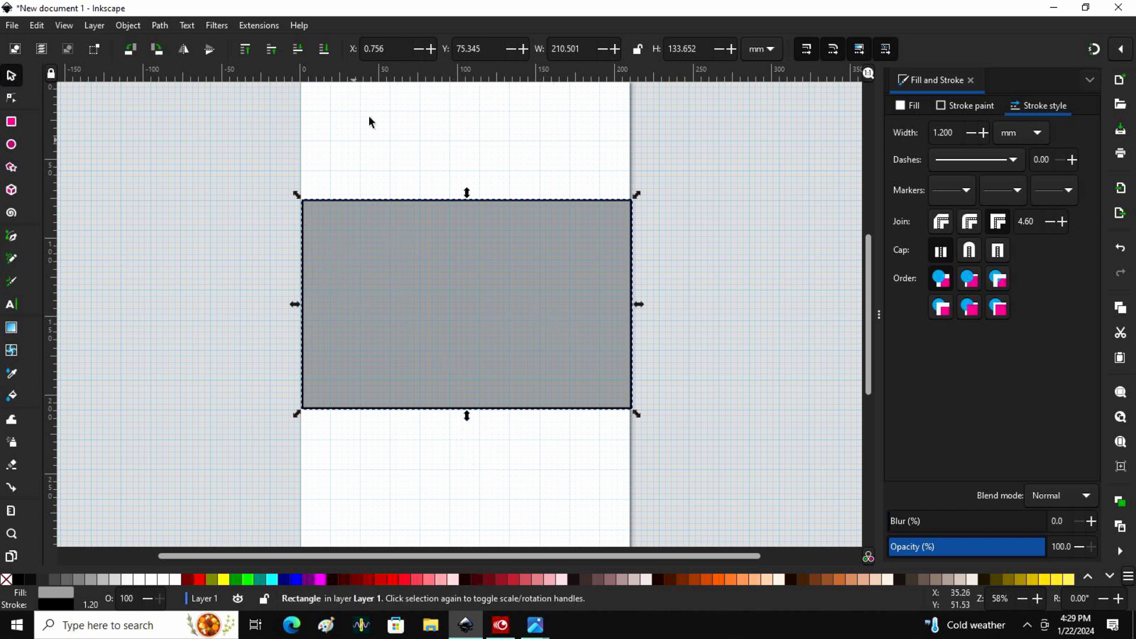
pyautogui.click(489, 295)
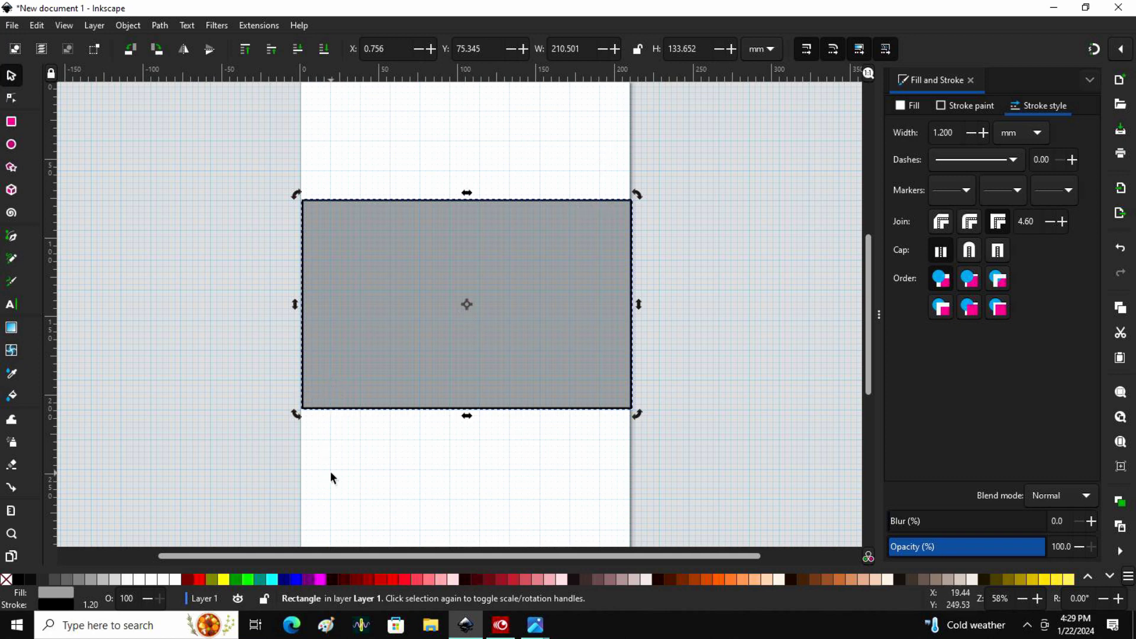
pyautogui.click(475, 303)
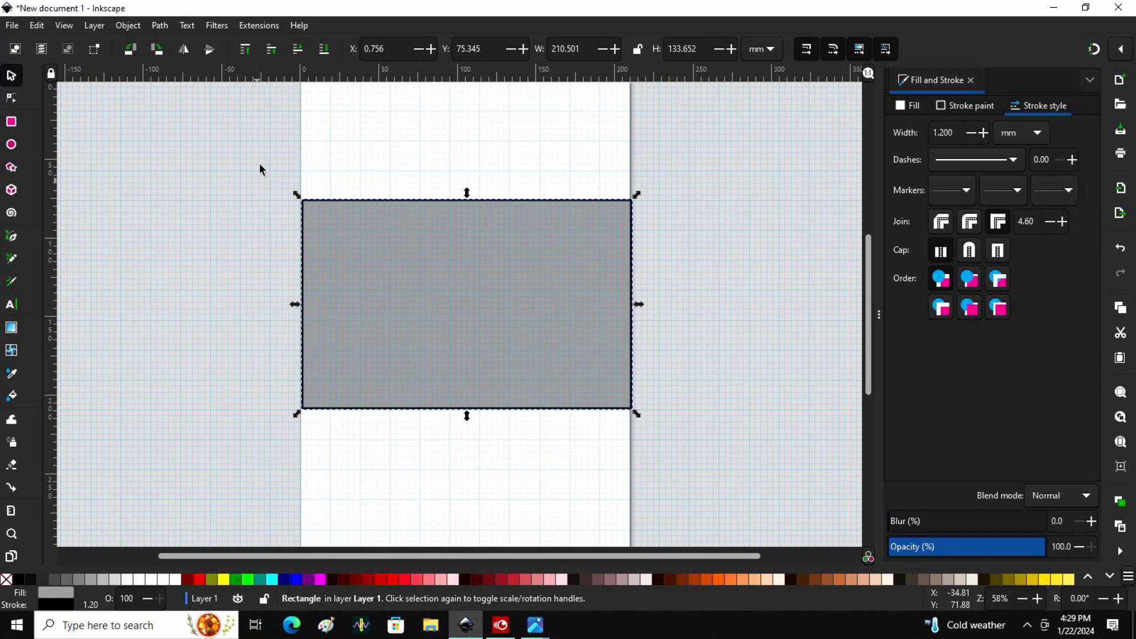
pyautogui.click(206, 143)
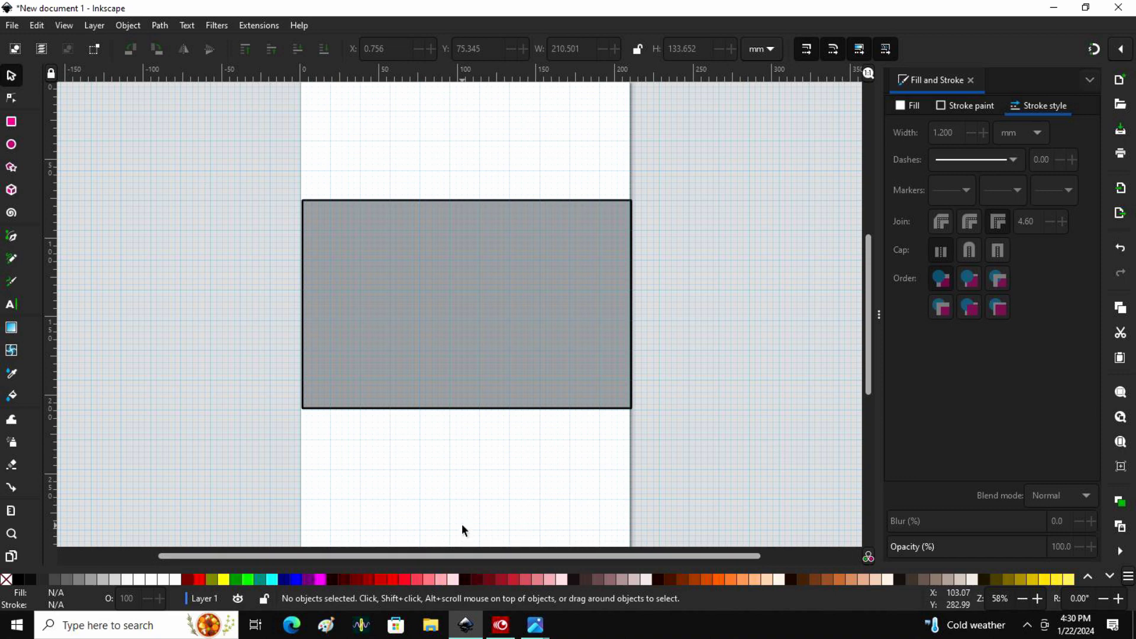
# - Draw a white-filled rectangle about 171 × 35 mm across the top of the gray plate
pyautogui.click(11, 123)
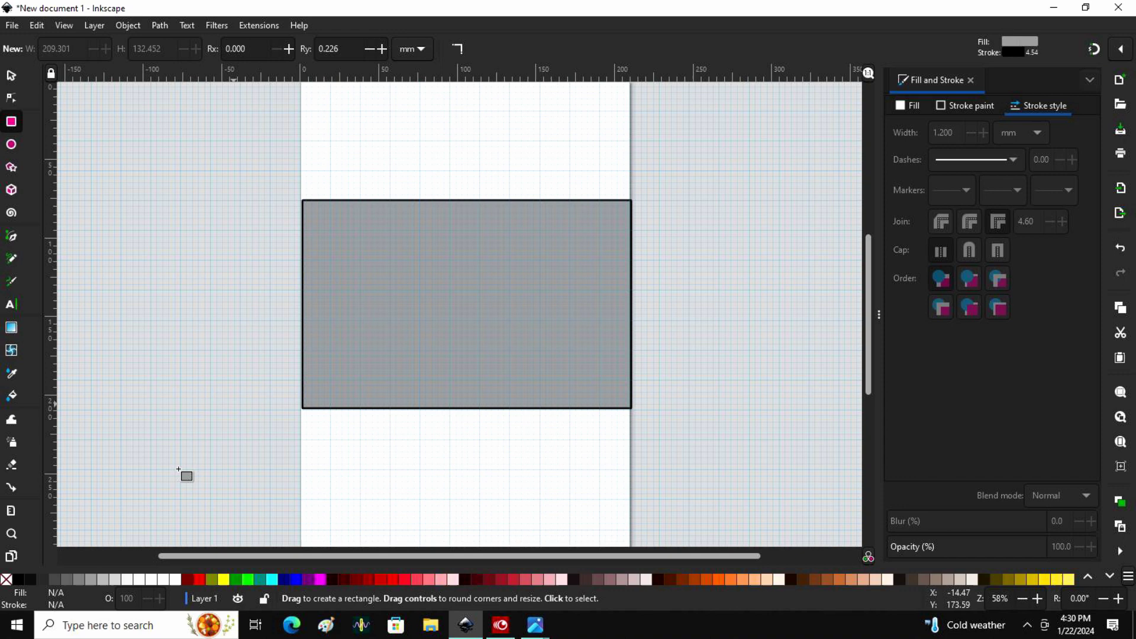
pyautogui.click(137, 577)
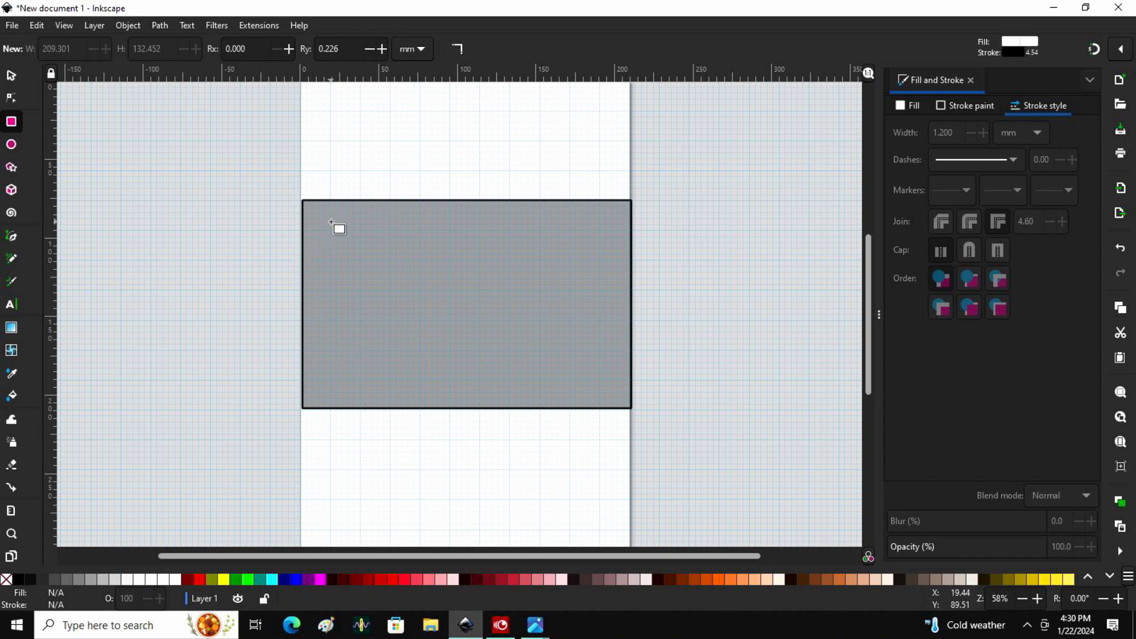
pyautogui.moveTo(331, 222)
pyautogui.mouseDown()
pyautogui.moveTo(476, 263)
pyautogui.moveTo(602, 277)
pyautogui.mouseUp()
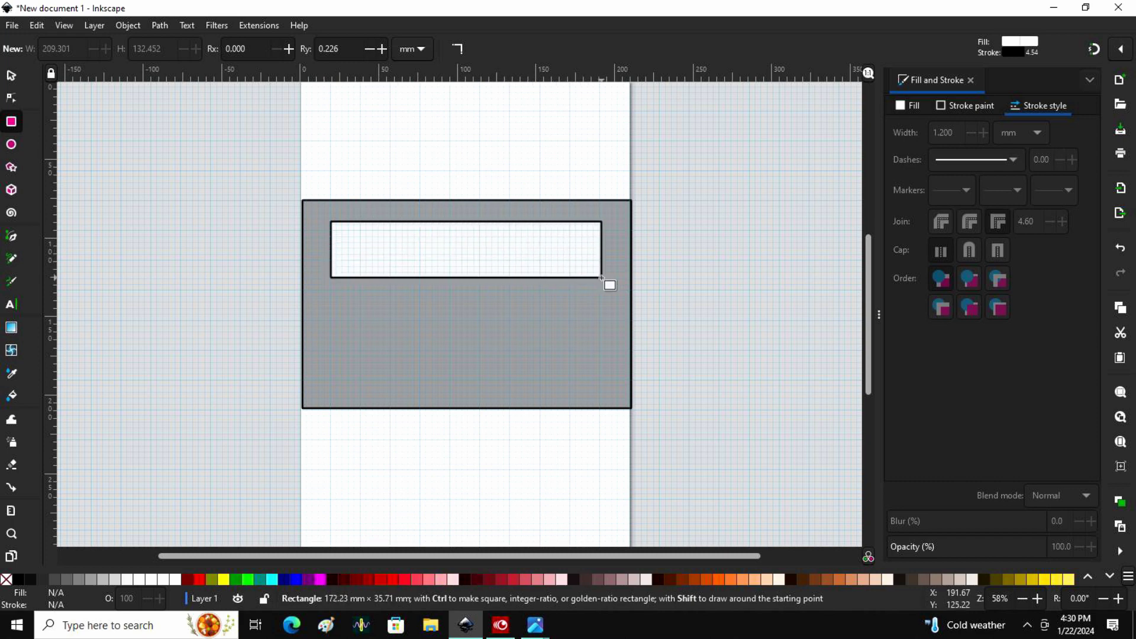
pyautogui.moveTo(602, 277); pyautogui.dragTo(597, 276)
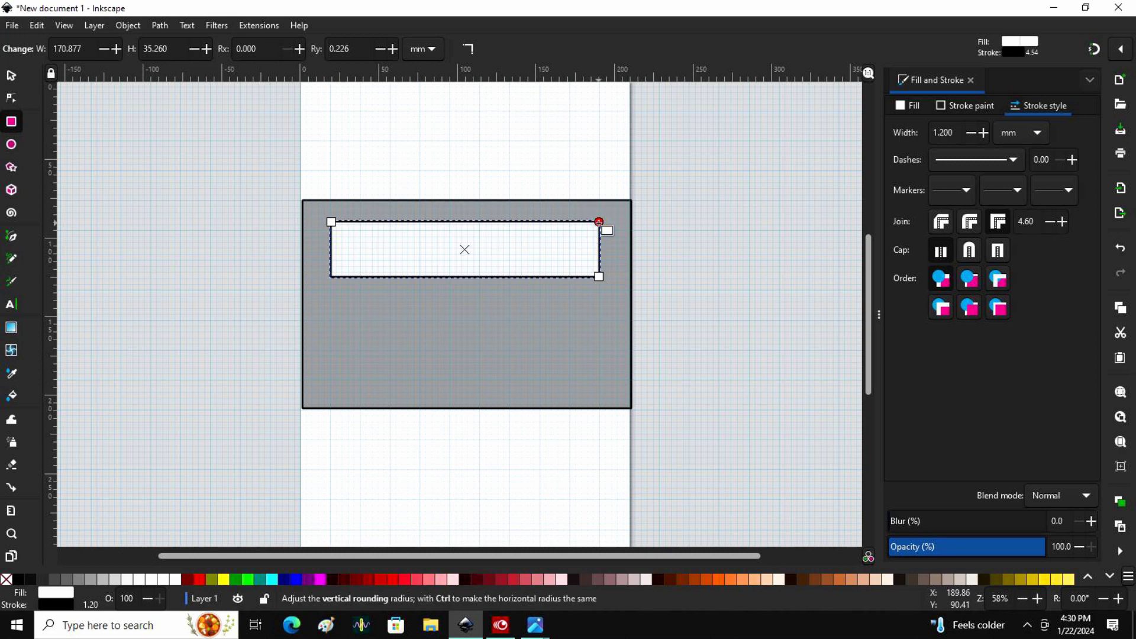
# - Round the white panel's corners and stretch it to about 172 × 44 mm
pyautogui.moveTo(598, 229); pyautogui.dragTo(599, 236)
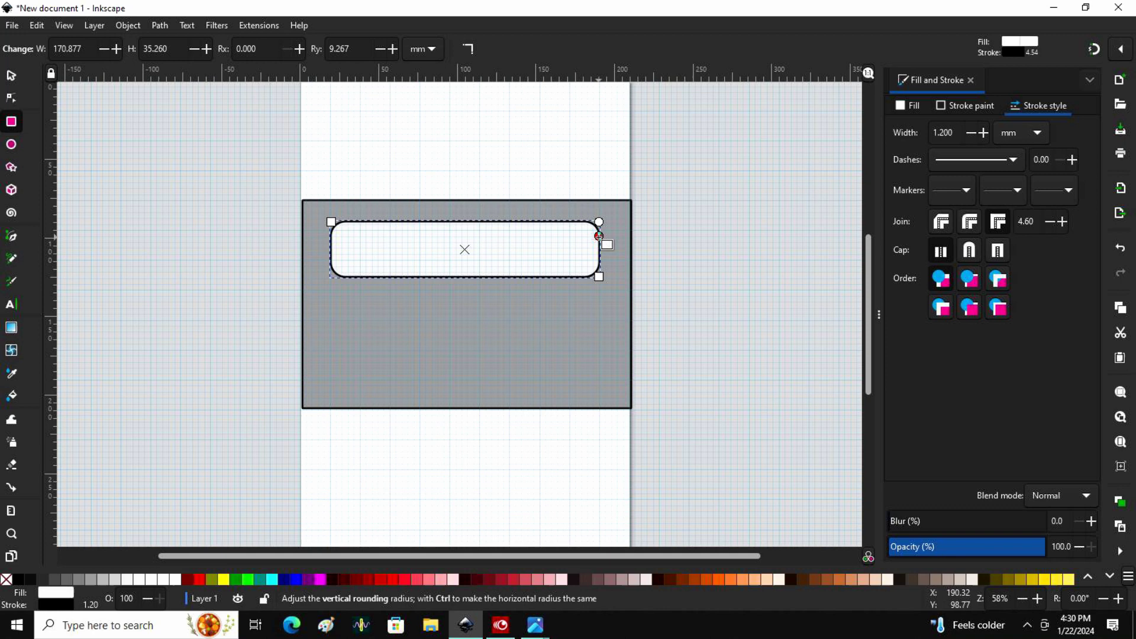
pyautogui.click(10, 75)
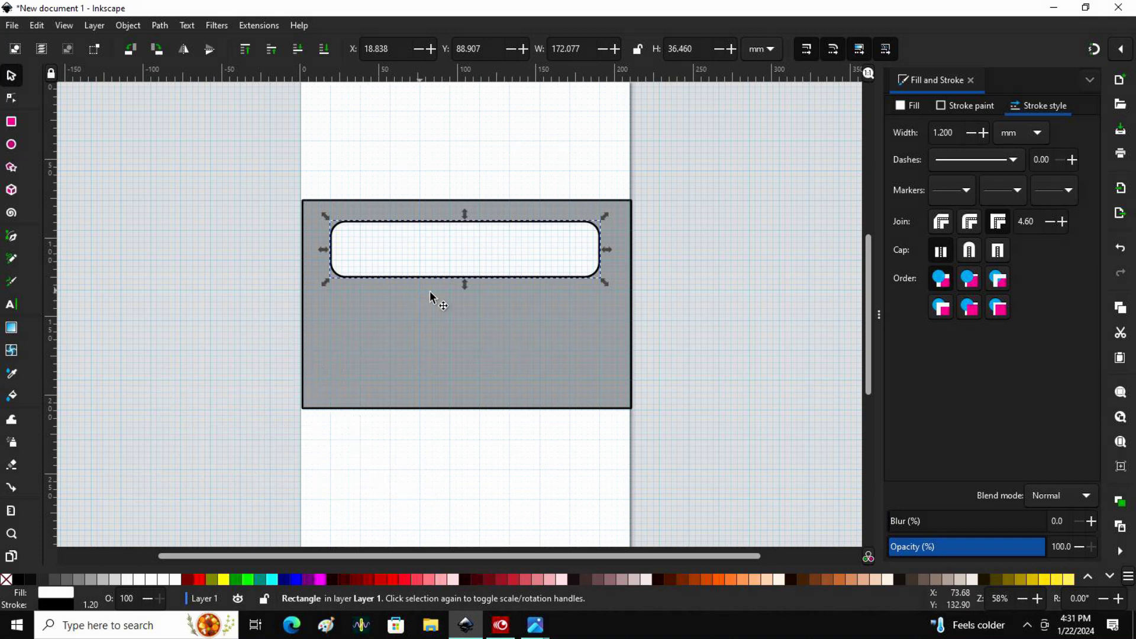
pyautogui.moveTo(465, 284); pyautogui.dragTo(459, 293)
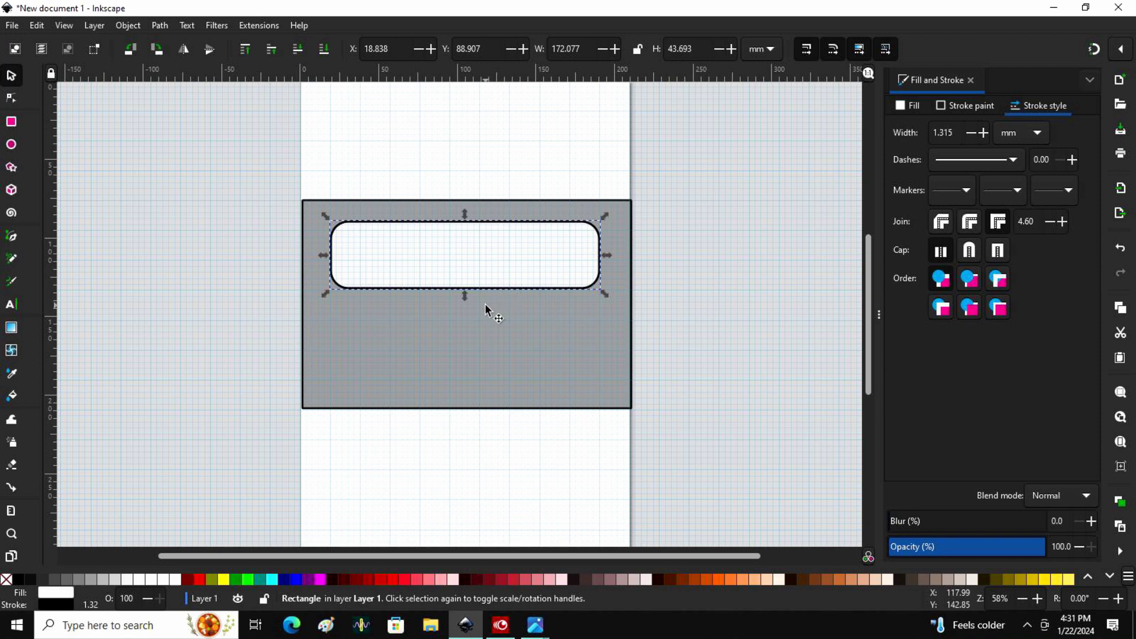
# - Duplicate the rounded white panel and move the copy below it, aligned at X 18.838 mm
pyautogui.rightClick(483, 267)
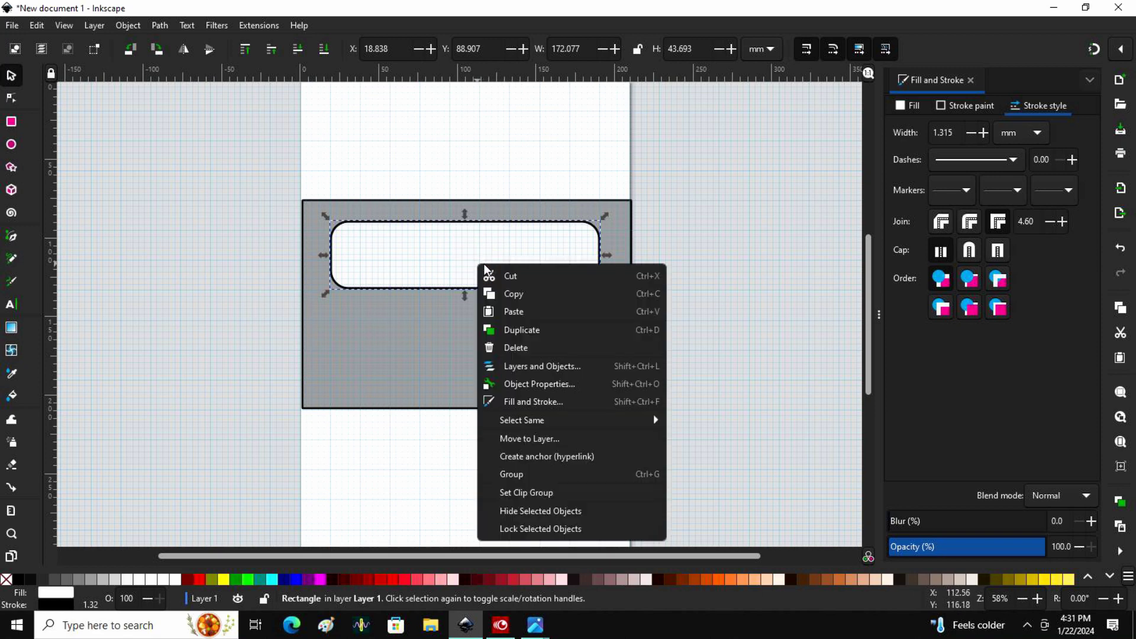
pyautogui.click(519, 330)
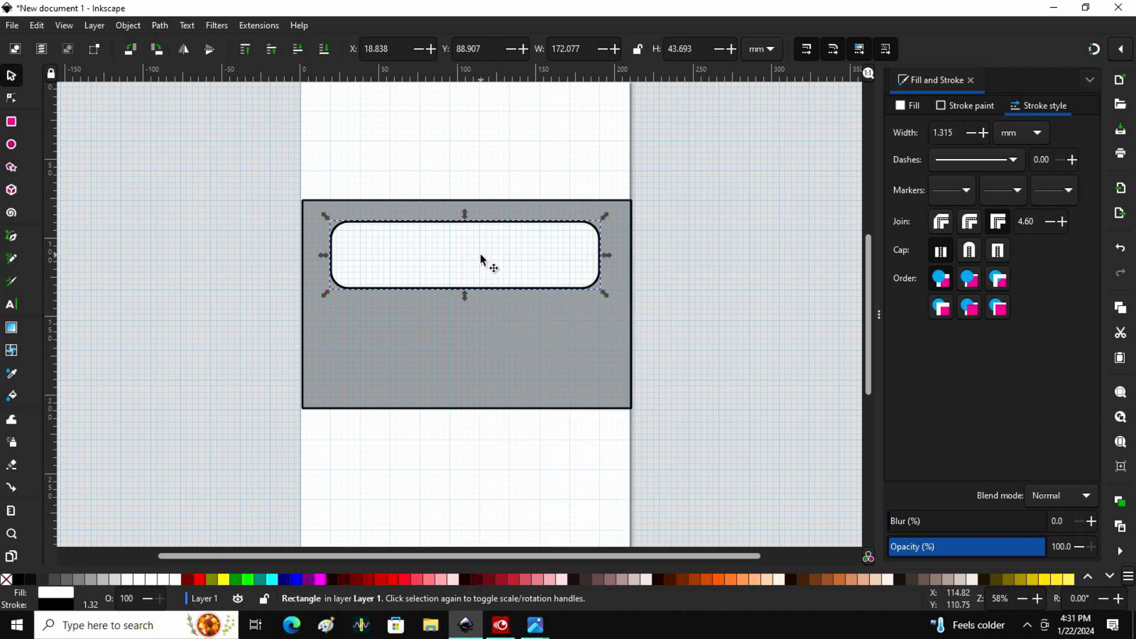
pyautogui.moveTo(480, 254); pyautogui.dragTo(480, 353)
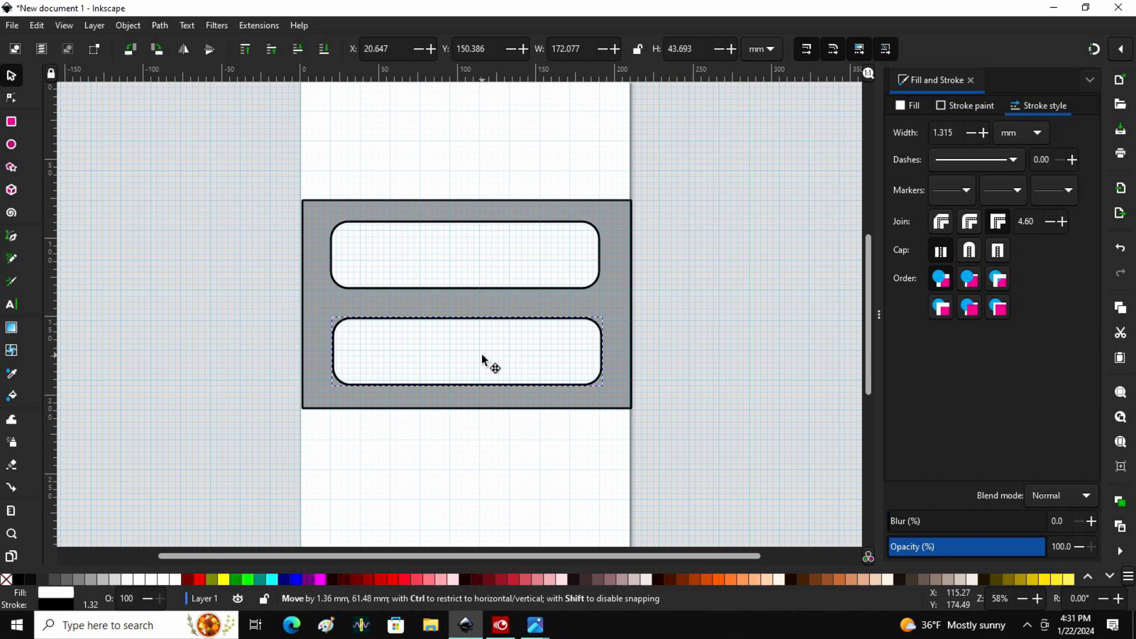
pyautogui.moveTo(482, 355); pyautogui.dragTo(479, 355)
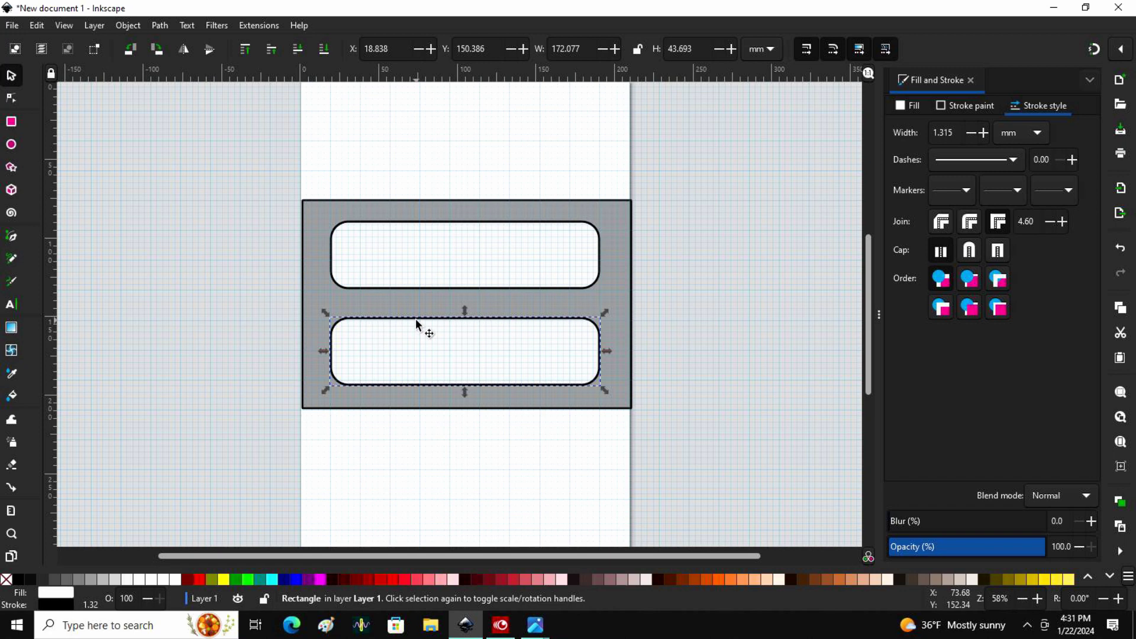
# - Draw a straight horizontal line about 209 mm long across the plate between the panels
pyautogui.click(192, 126)
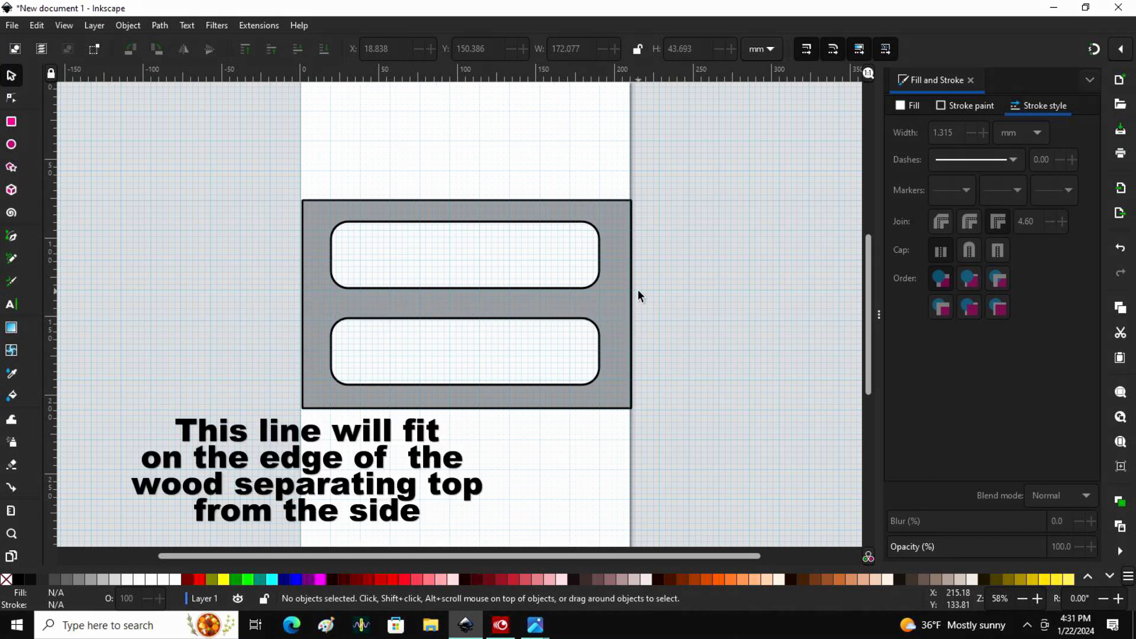
pyautogui.click(309, 210)
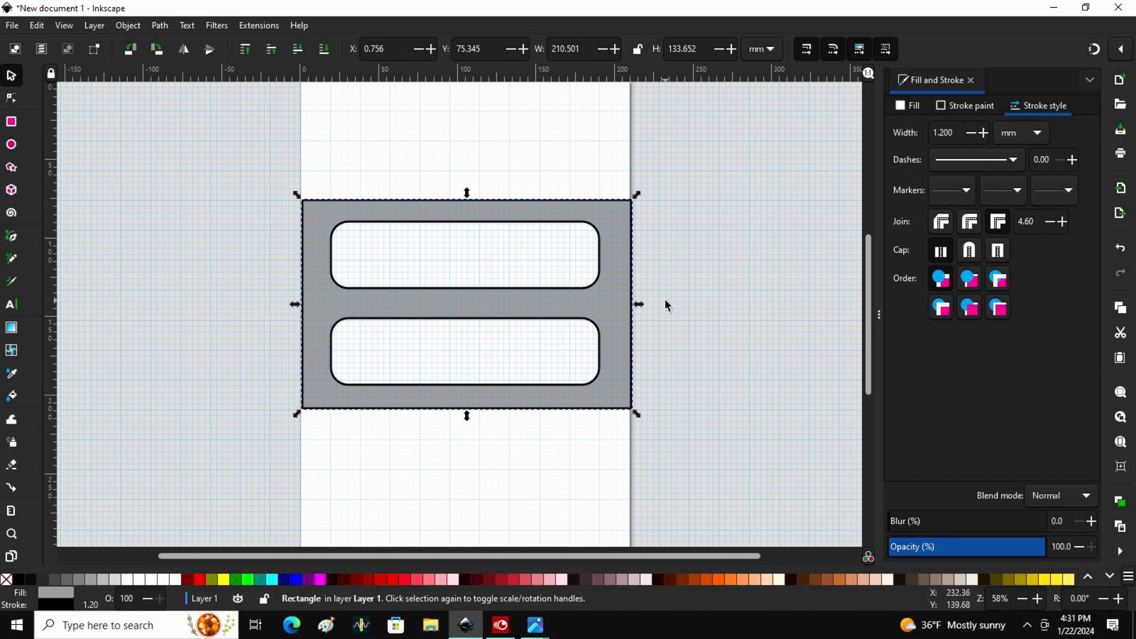
pyautogui.click(10, 237)
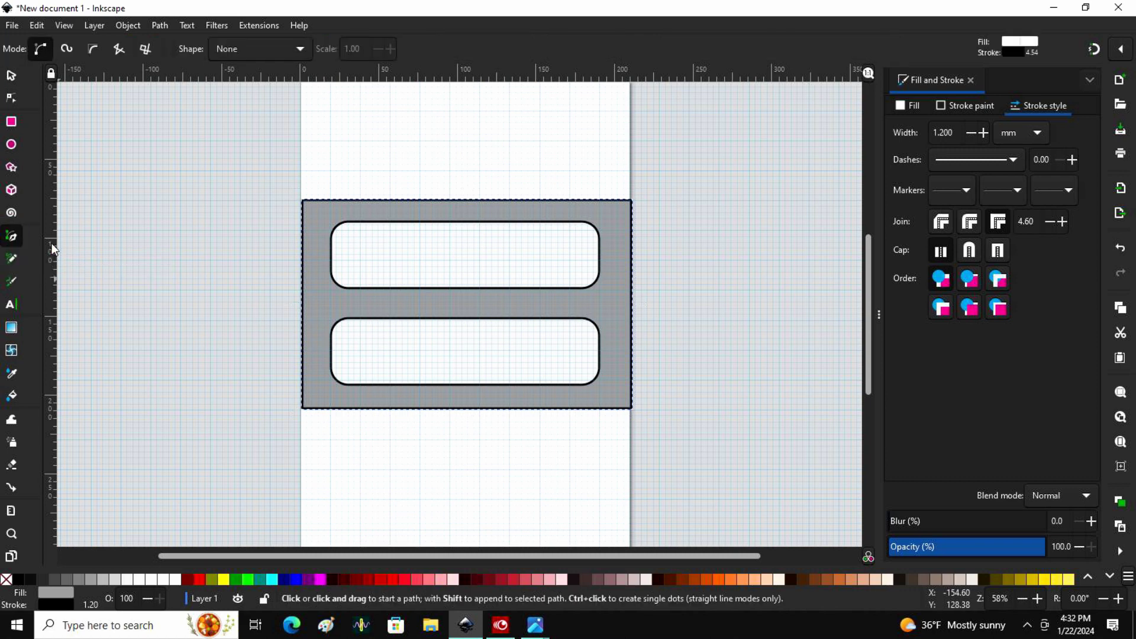
pyautogui.click(303, 303)
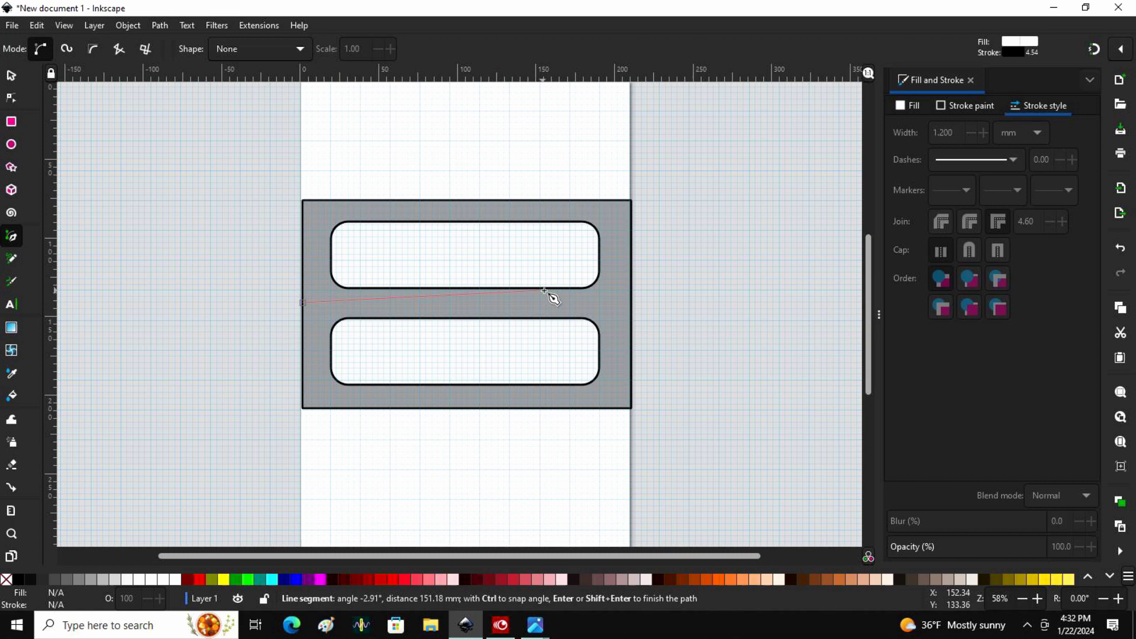
pyautogui.click(630, 303)
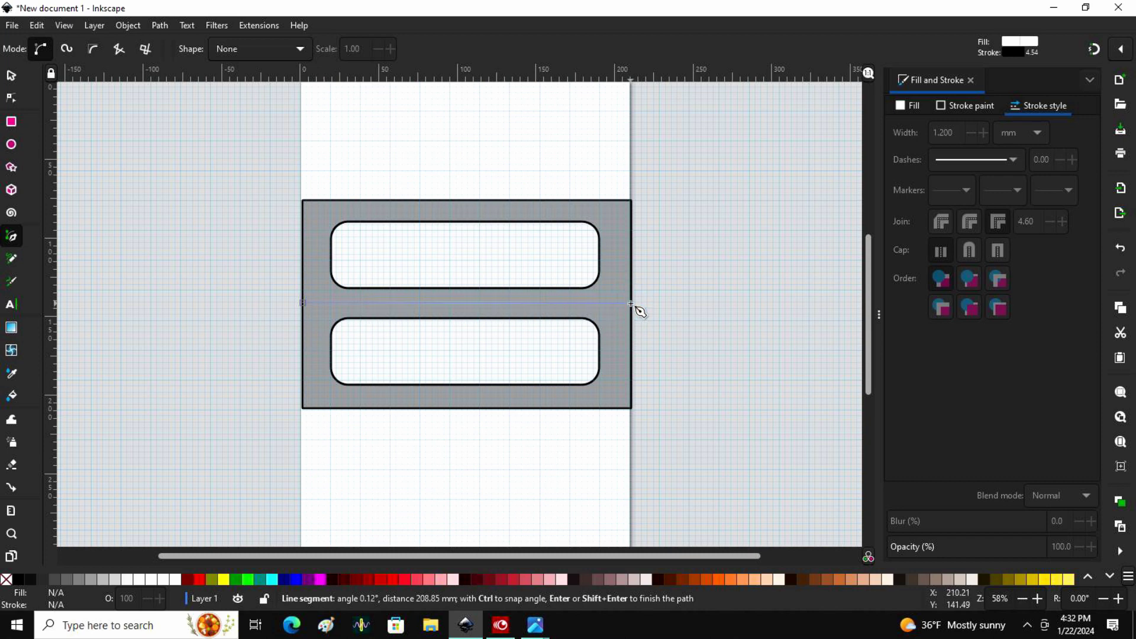
pyautogui.click(16, 73)
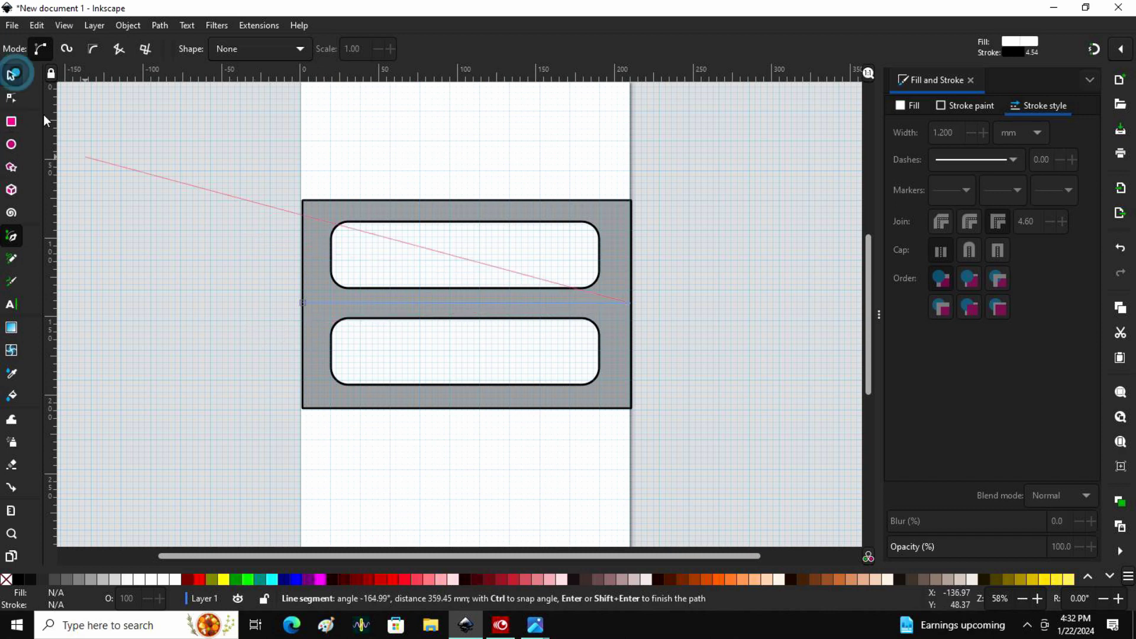
pyautogui.click(324, 211)
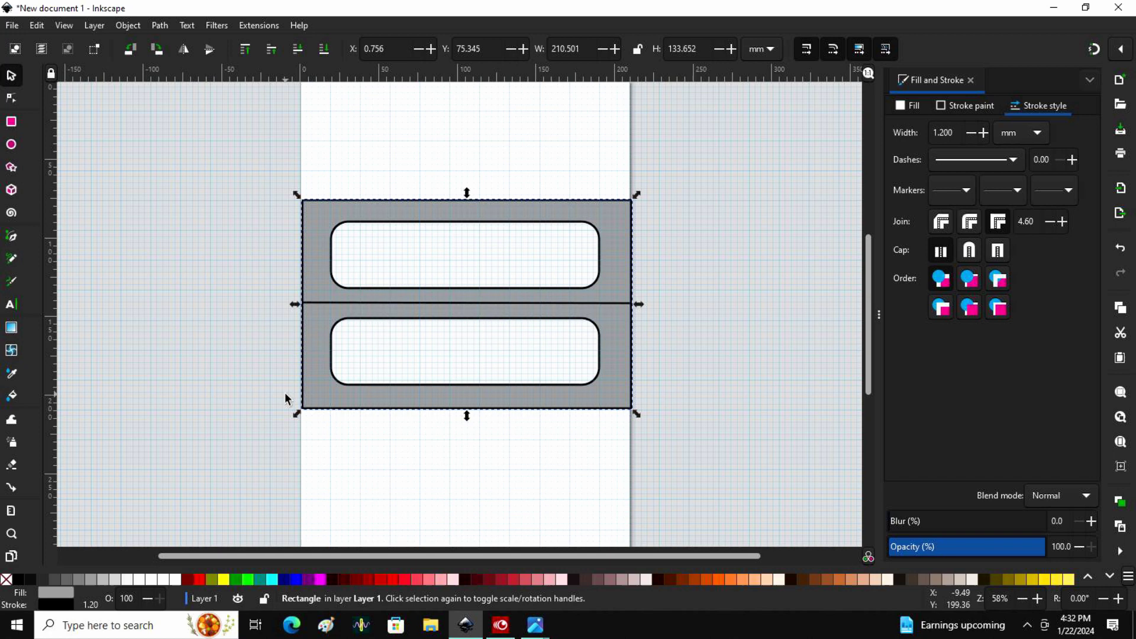
# - Trim the divider line's left end to the plate edge and check all plate pieces together
pyautogui.click(320, 304)
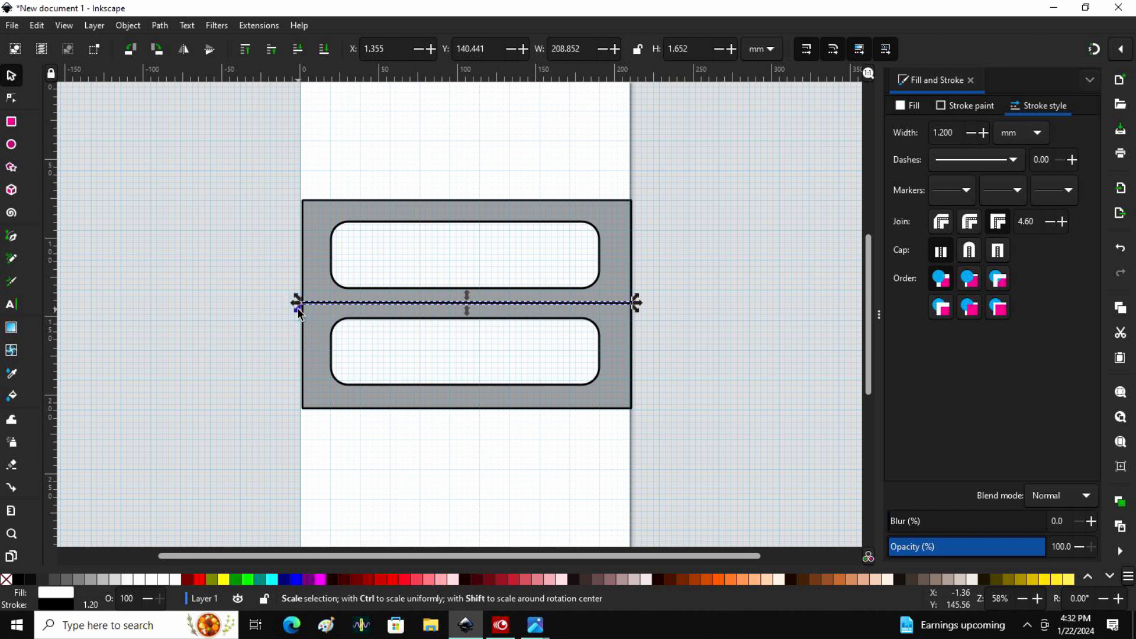
pyautogui.moveTo(298, 310); pyautogui.dragTo(299, 308)
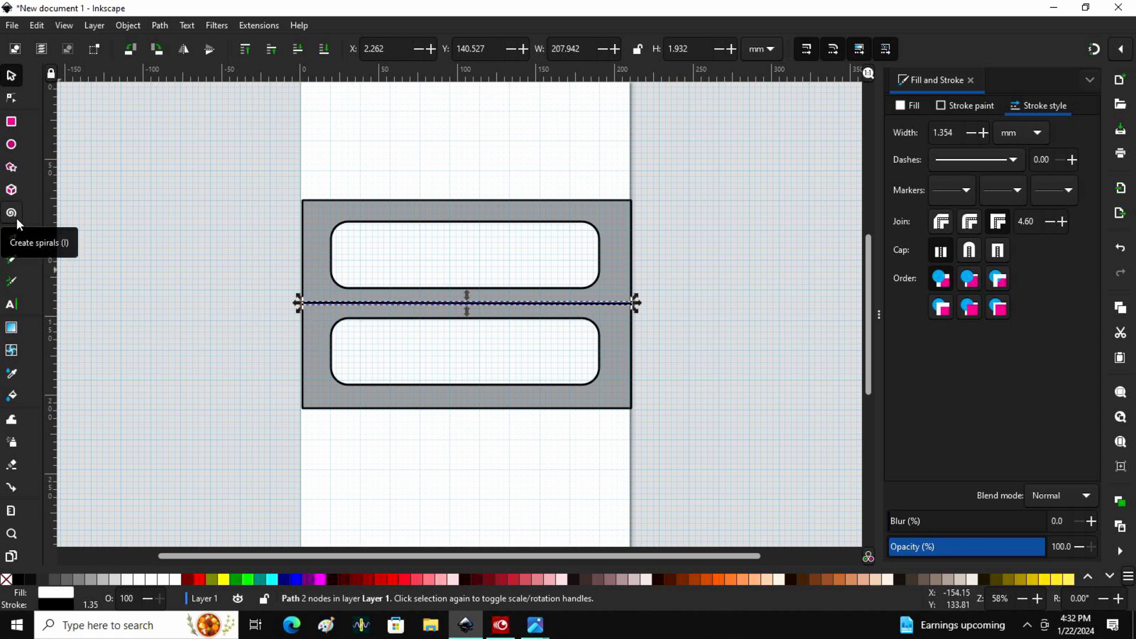
pyautogui.click(235, 142)
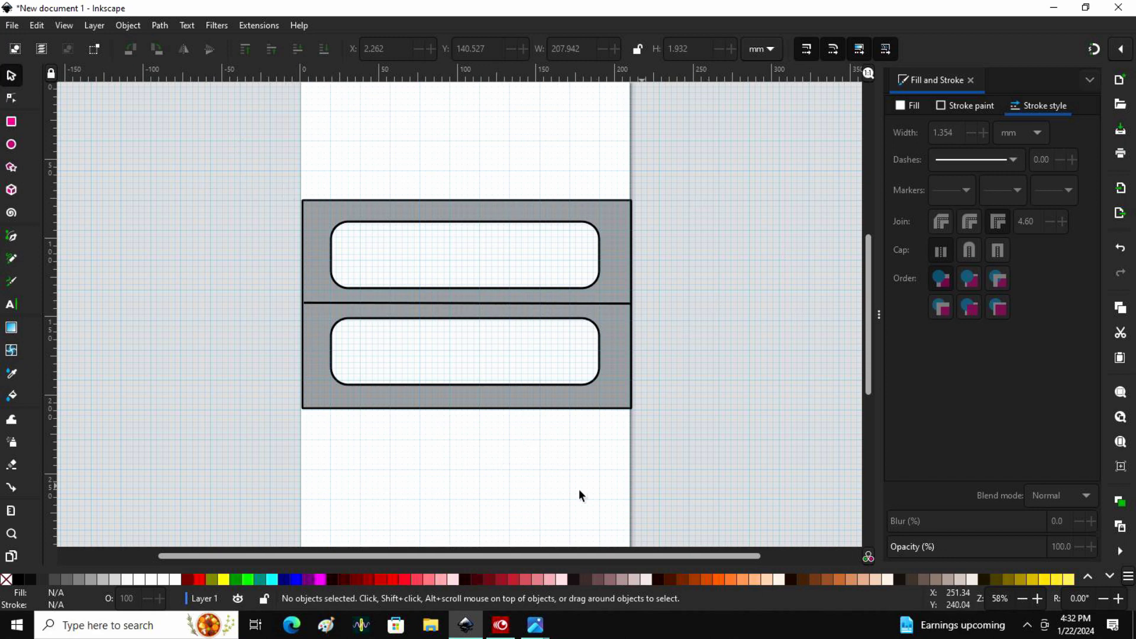
pyautogui.moveTo(251, 167); pyautogui.dragTo(720, 463)
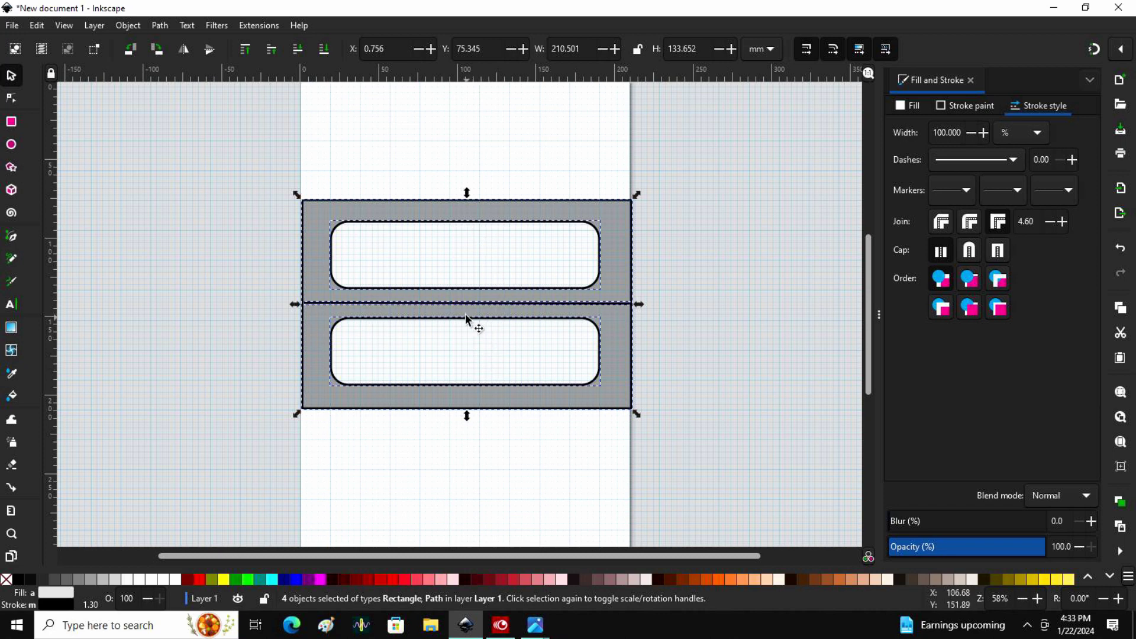
pyautogui.click(191, 265)
# - Nudge the upper panel to Y 86.647 mm and the lower panel to Y 153.099 mm
pyautogui.click(477, 263)
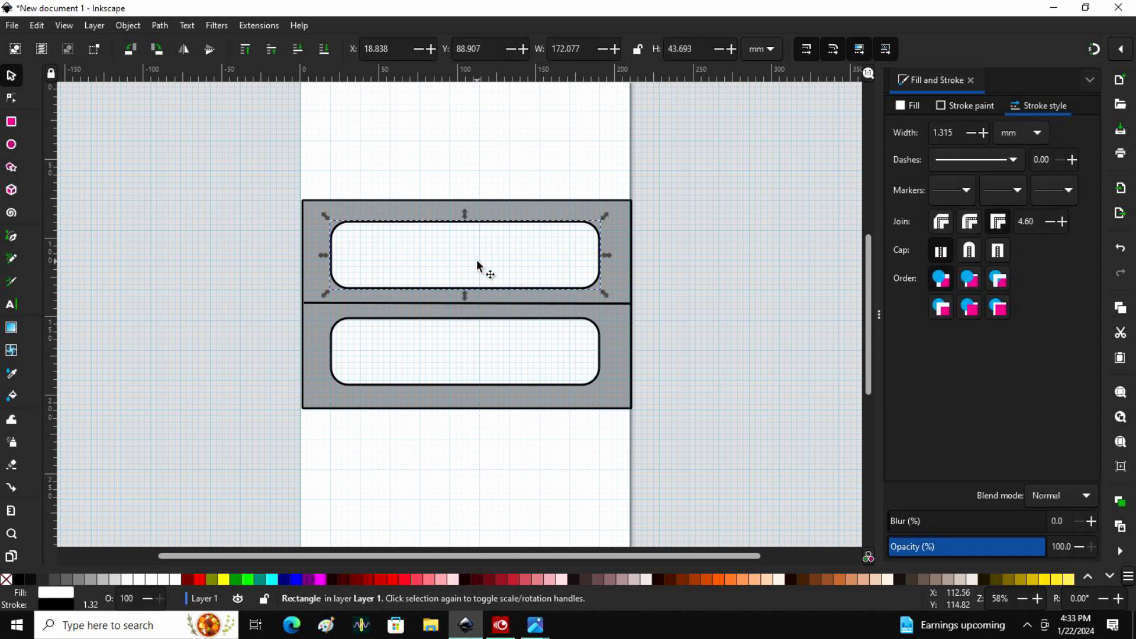
pyautogui.moveTo(476, 258); pyautogui.dragTo(477, 256)
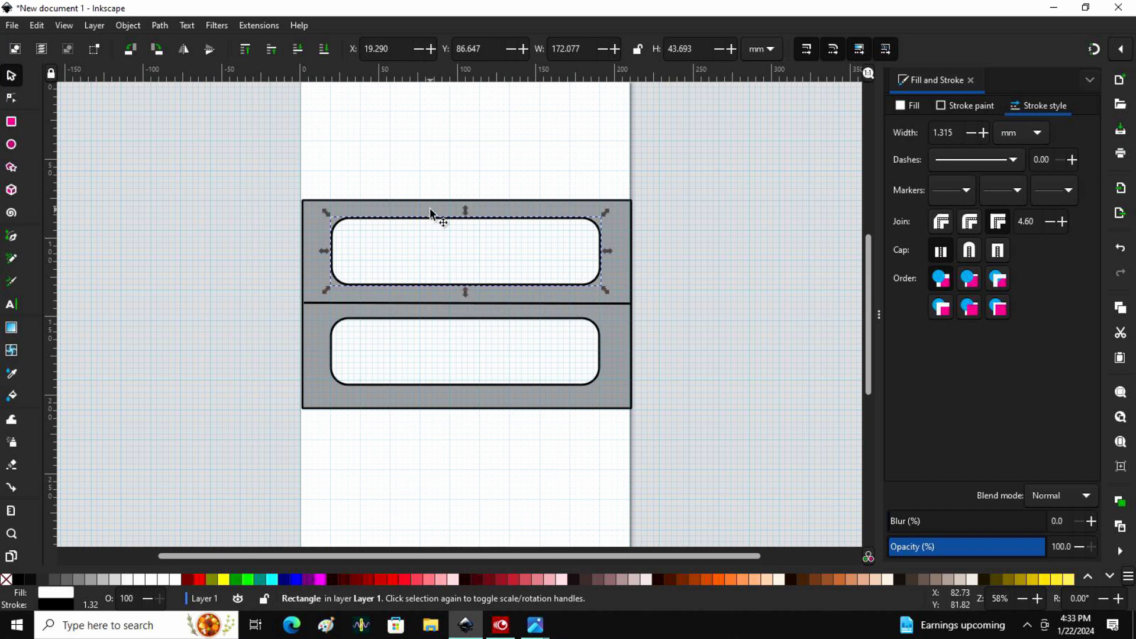
pyautogui.click(462, 352)
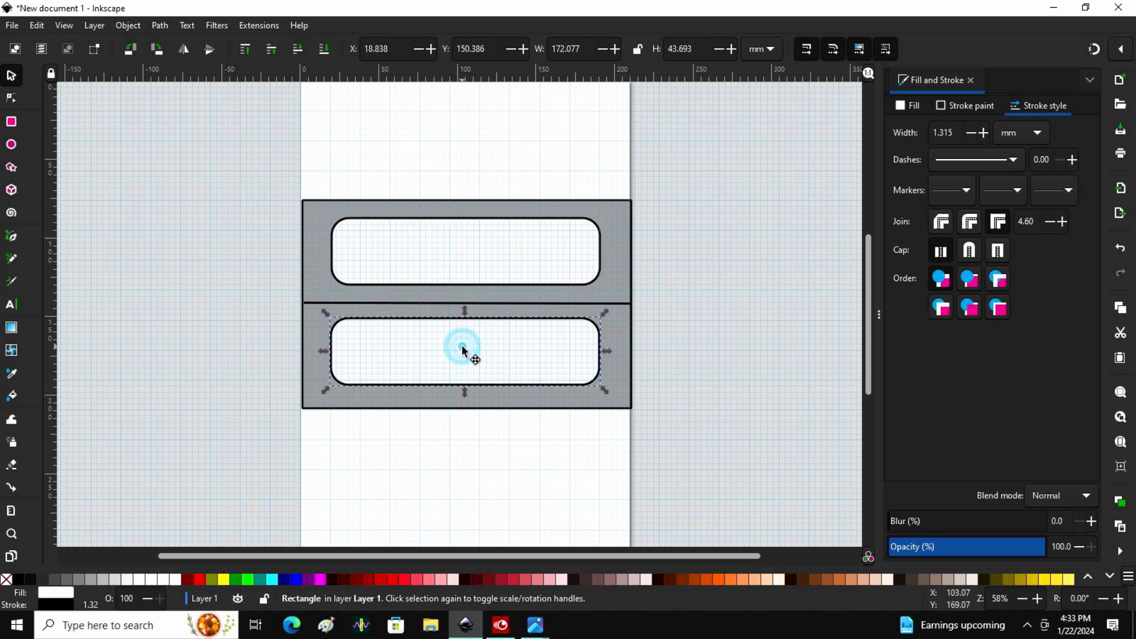
pyautogui.moveTo(462, 347); pyautogui.dragTo(463, 351)
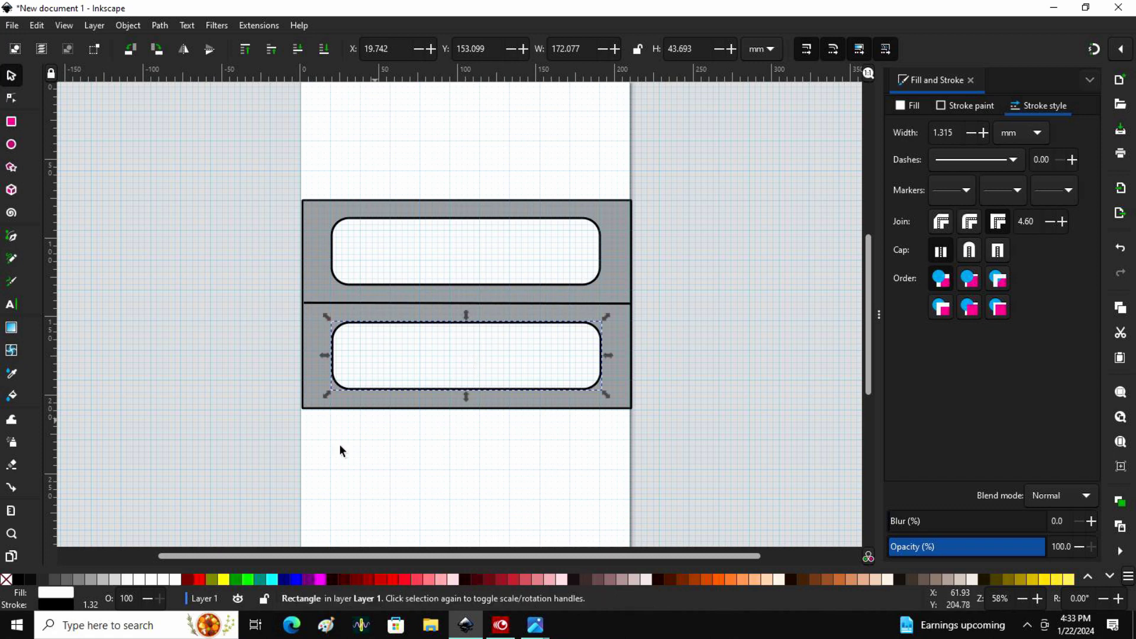
# - Select all four plate shapes and distribute them evenly by their centres
pyautogui.click(246, 169)
pyautogui.moveTo(223, 158); pyautogui.dragTo(687, 450)
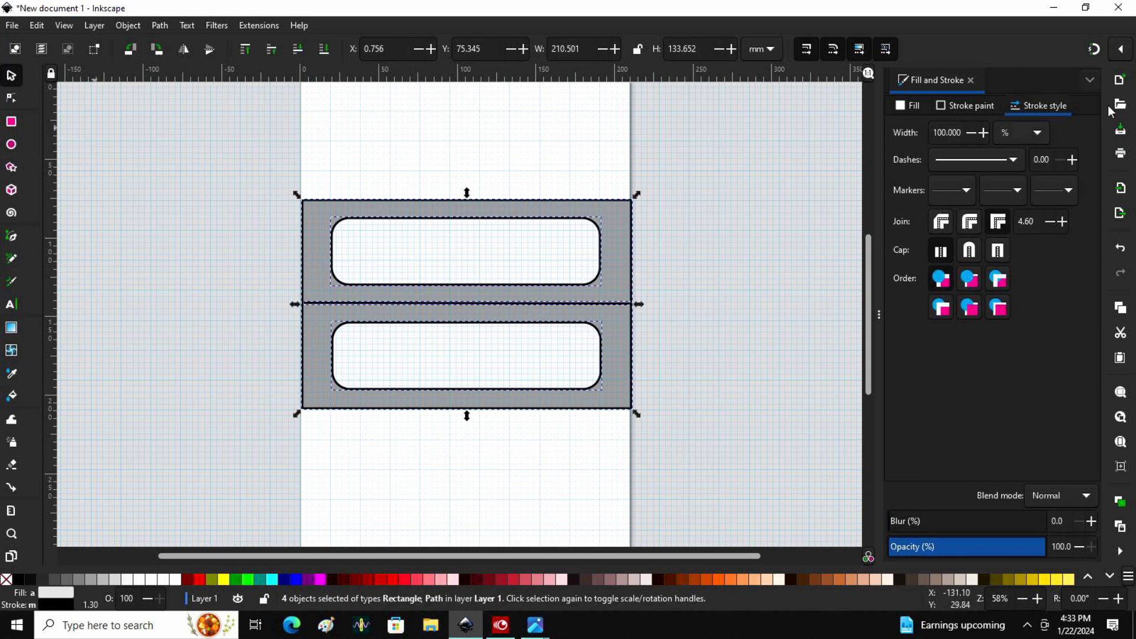
pyautogui.click(1089, 80)
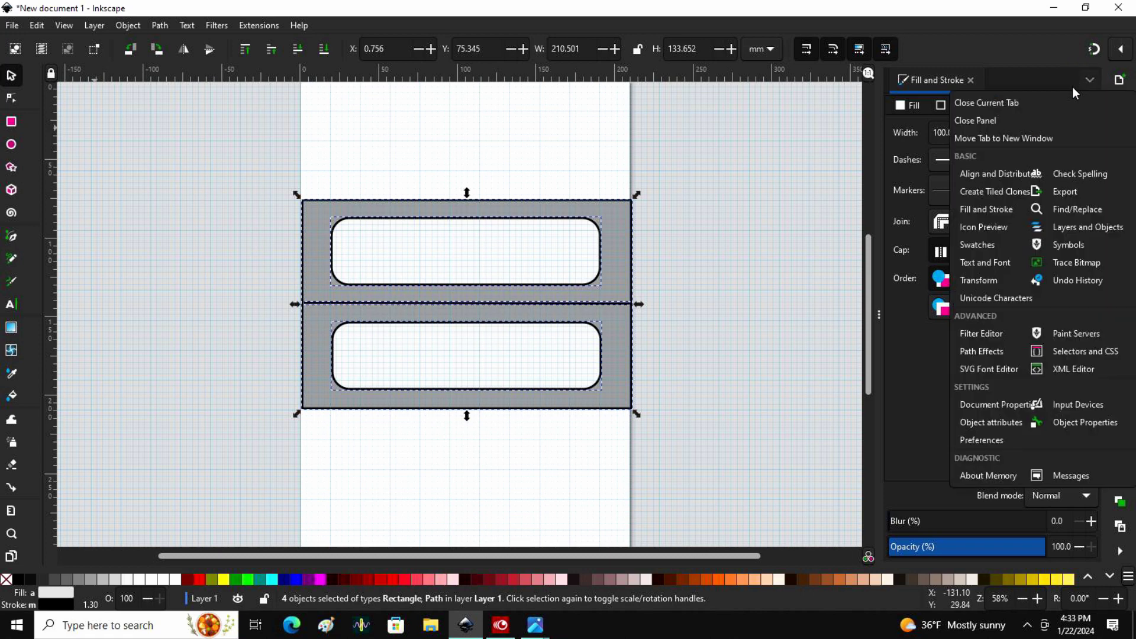
pyautogui.click(1000, 172)
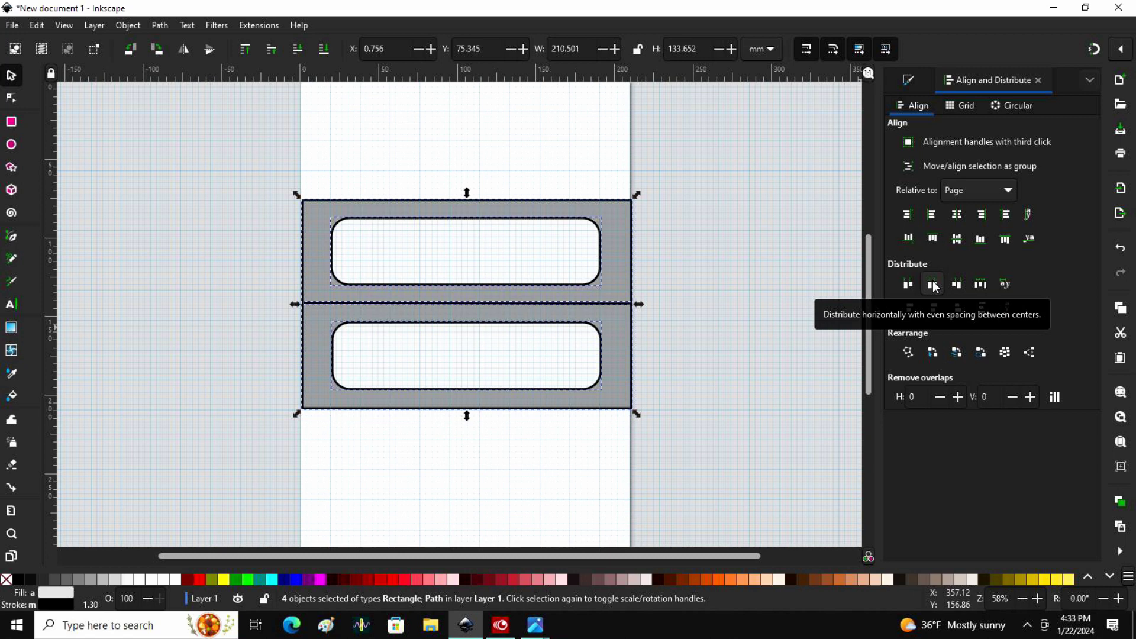
pyautogui.click(934, 287)
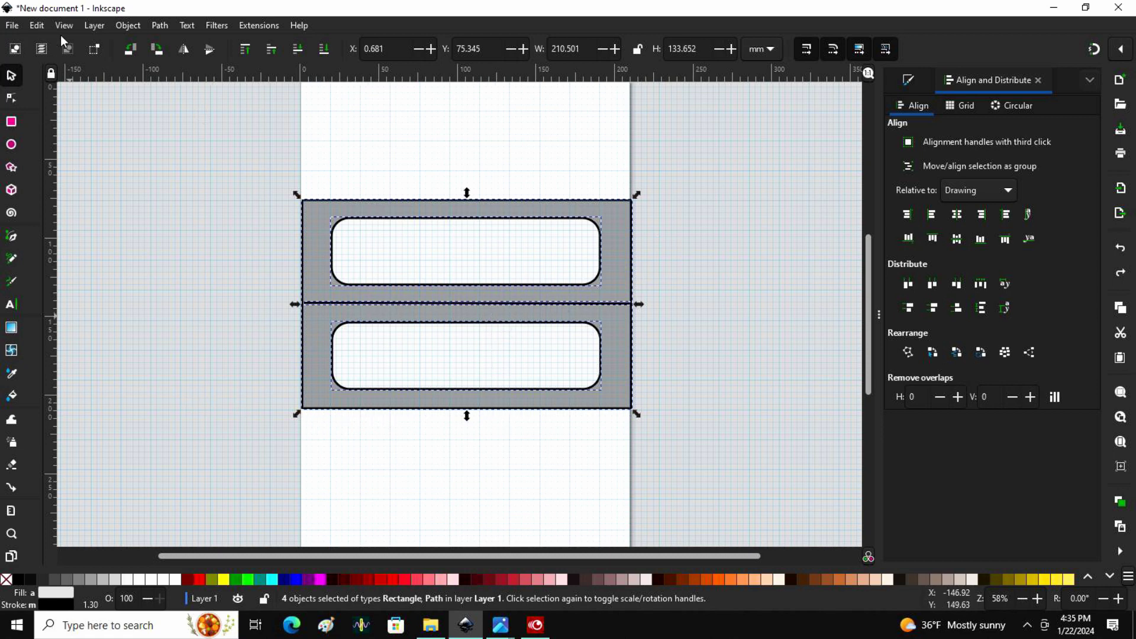
# - Convert the four shapes to paths, group them, and shift the group slightly up
pyautogui.click(126, 27)
pyautogui.click(125, 28)
pyautogui.click(160, 25)
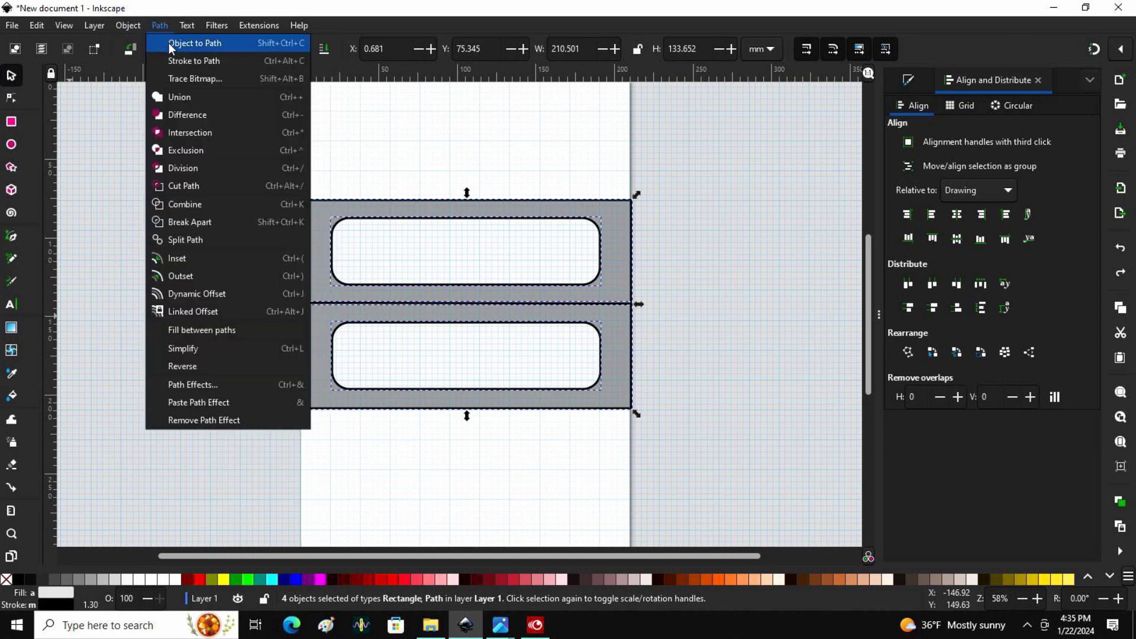
pyautogui.click(169, 43)
pyautogui.click(125, 26)
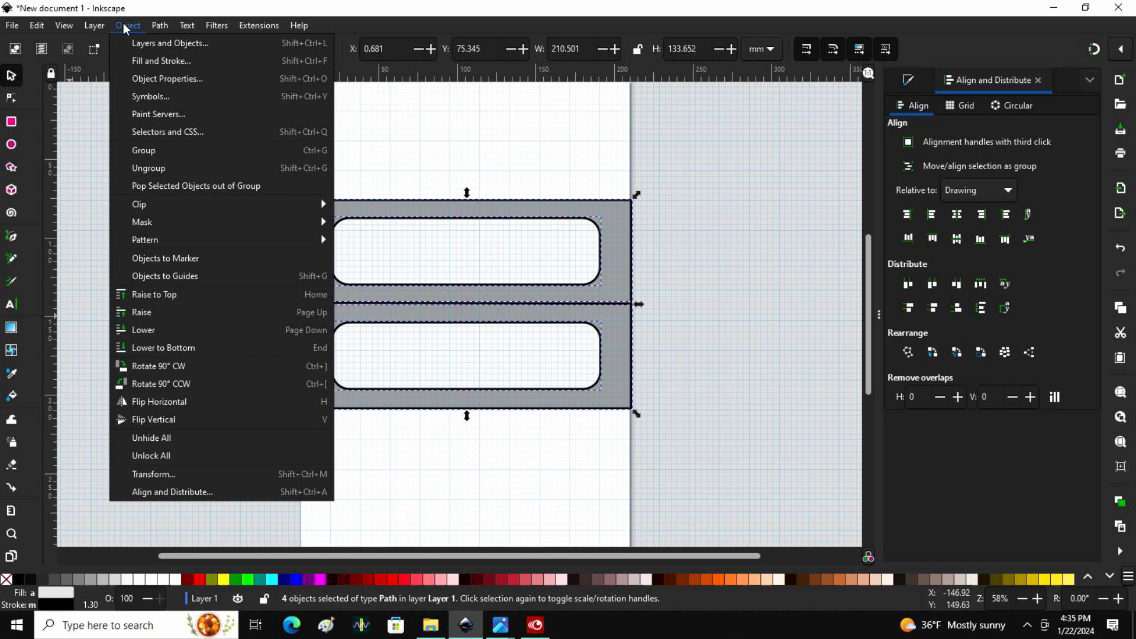
pyautogui.click(155, 154)
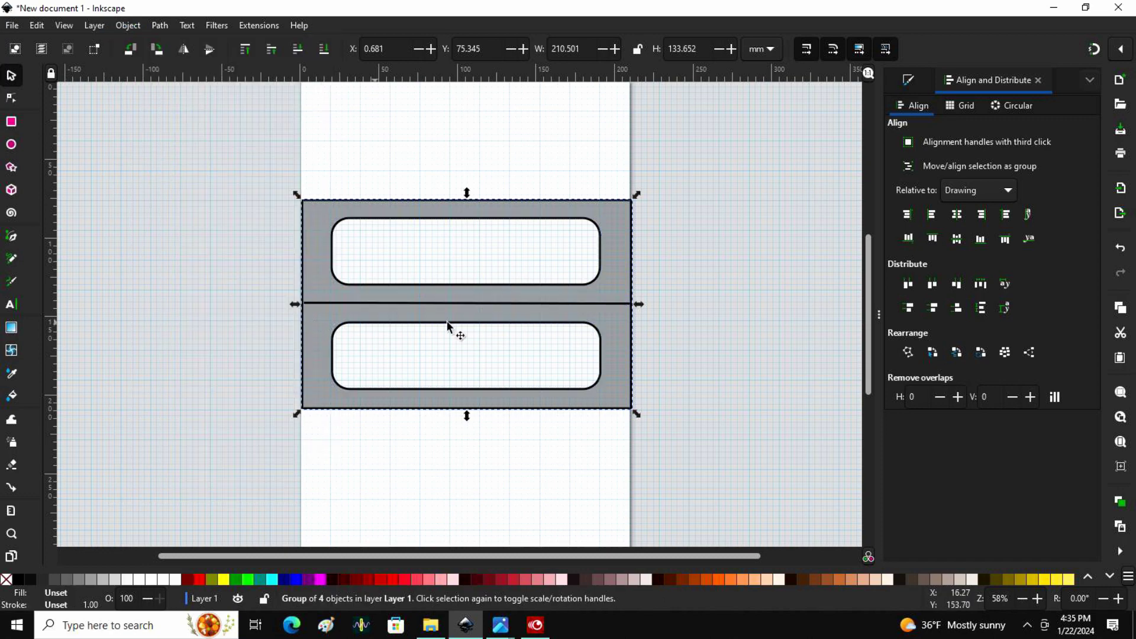
pyautogui.moveTo(509, 310); pyautogui.dragTo(491, 286)
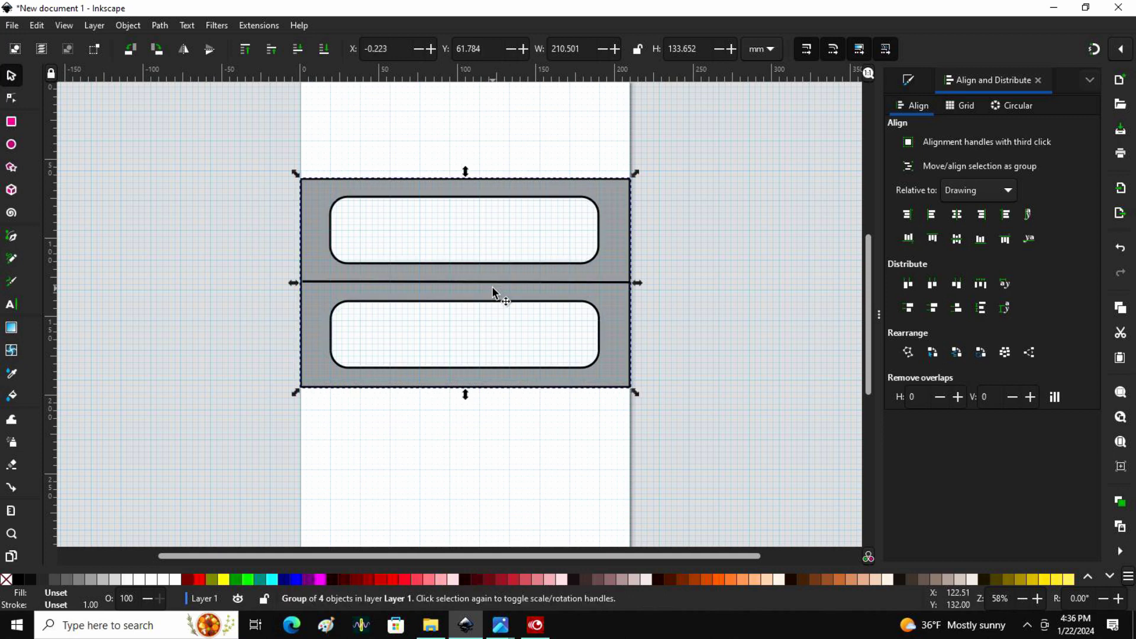
# - Save the drawing under the new name '3d name plate.svg'
pyautogui.click(12, 25)
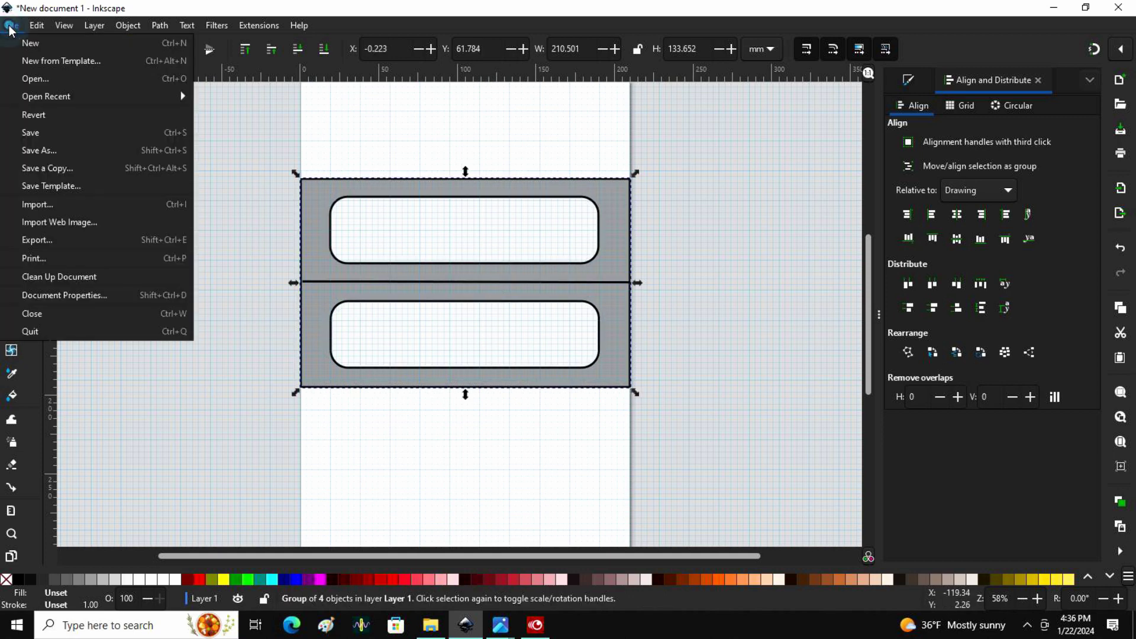
pyautogui.click(97, 150)
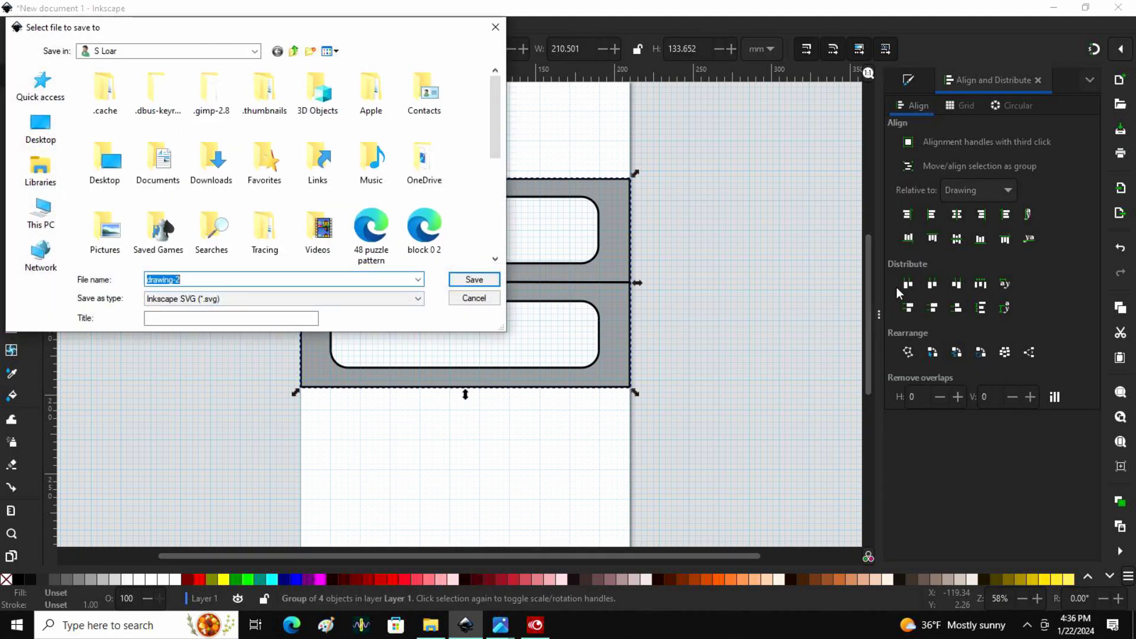
pyautogui.write('3d name plate')
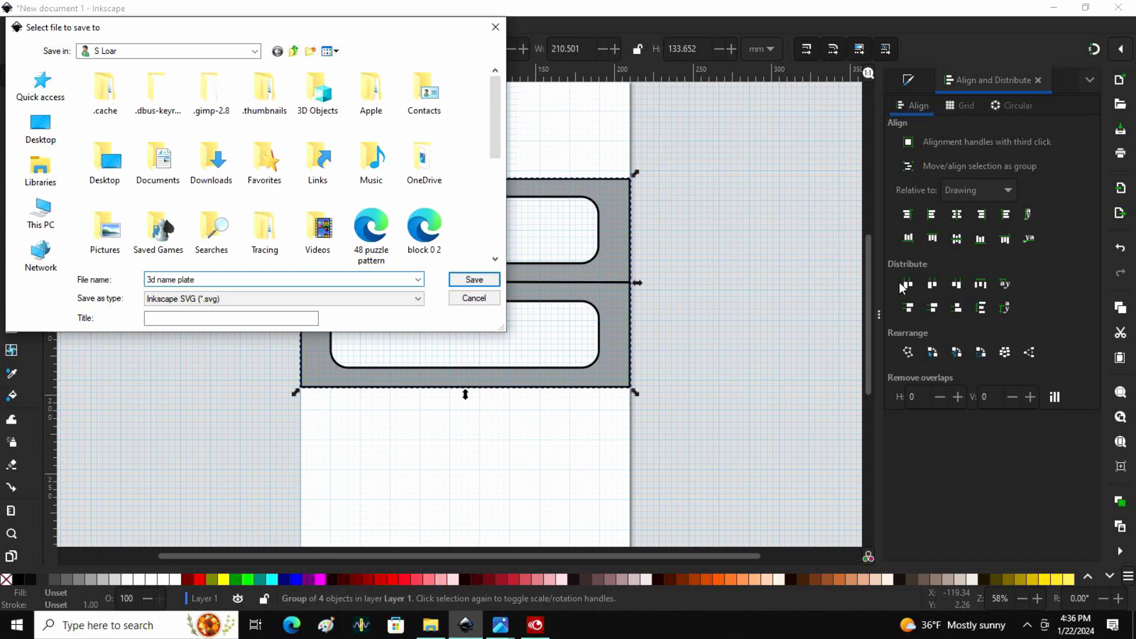
pyautogui.click(486, 280)
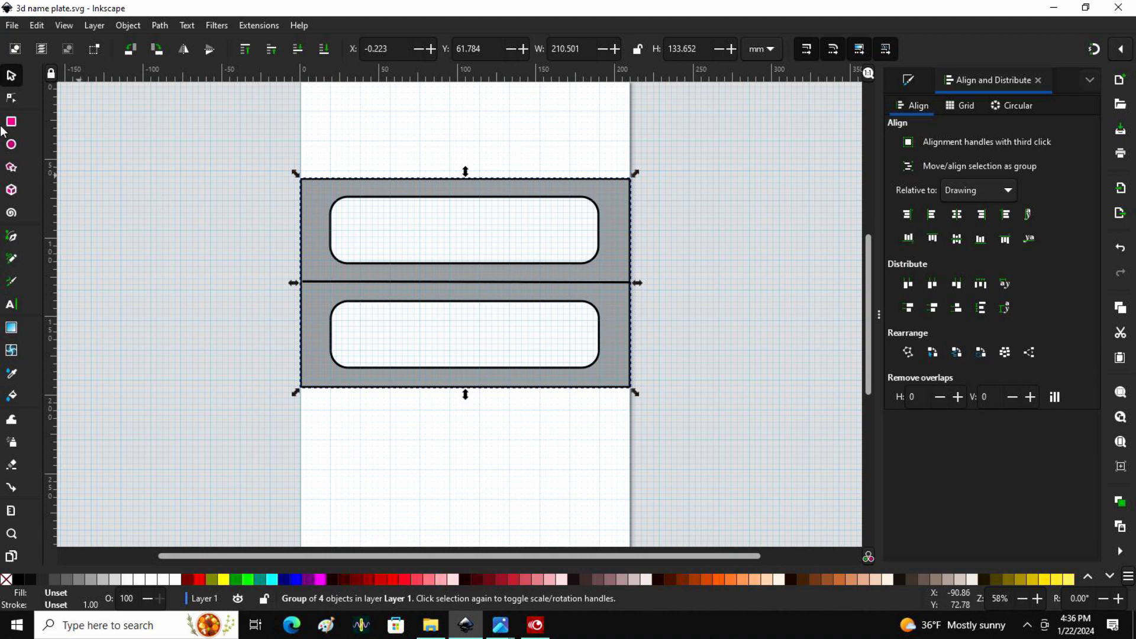
# - With the Text tool, preview the Alfphabet, Amazone BT, Anita Semi-square, AR BERKLEY and AR BLANCA fonts
pyautogui.click(1090, 80)
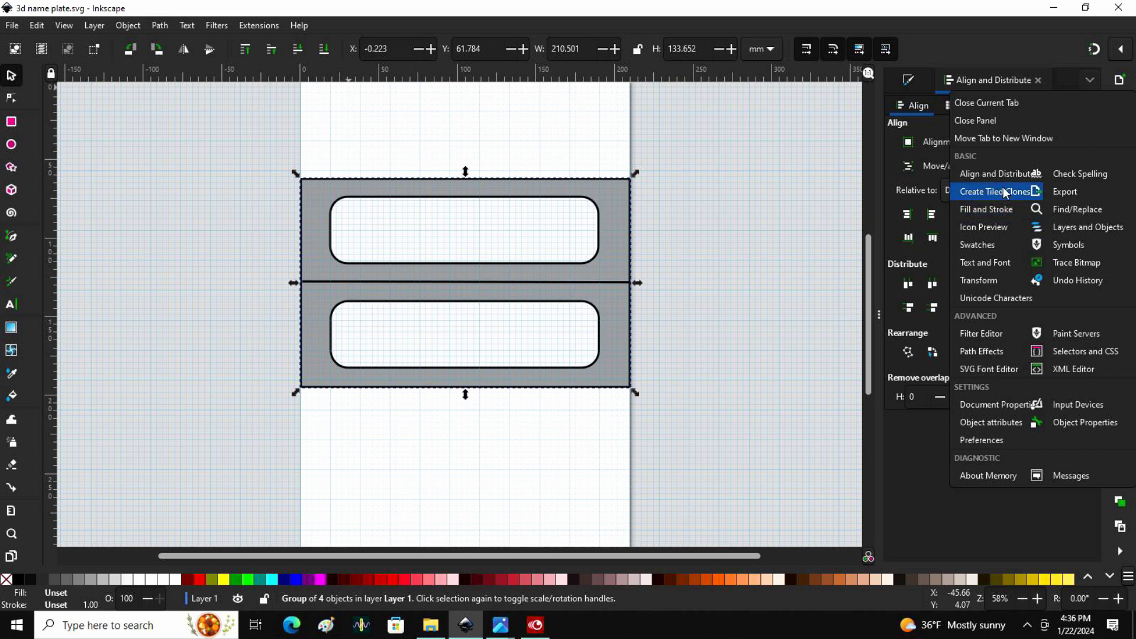
pyautogui.click(1003, 265)
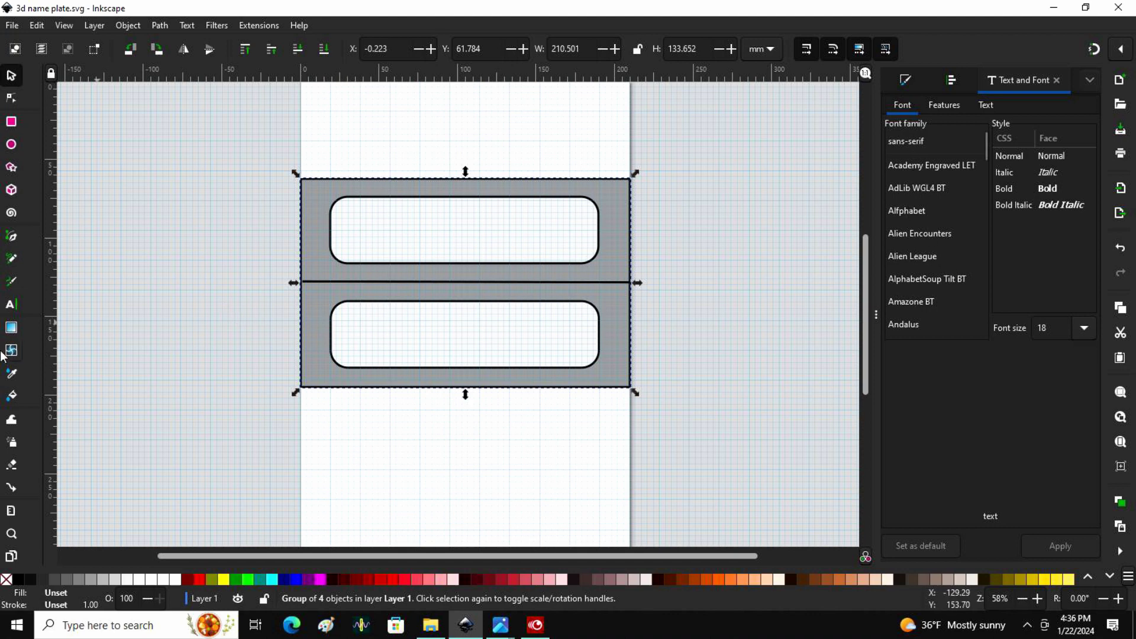
pyautogui.click(11, 304)
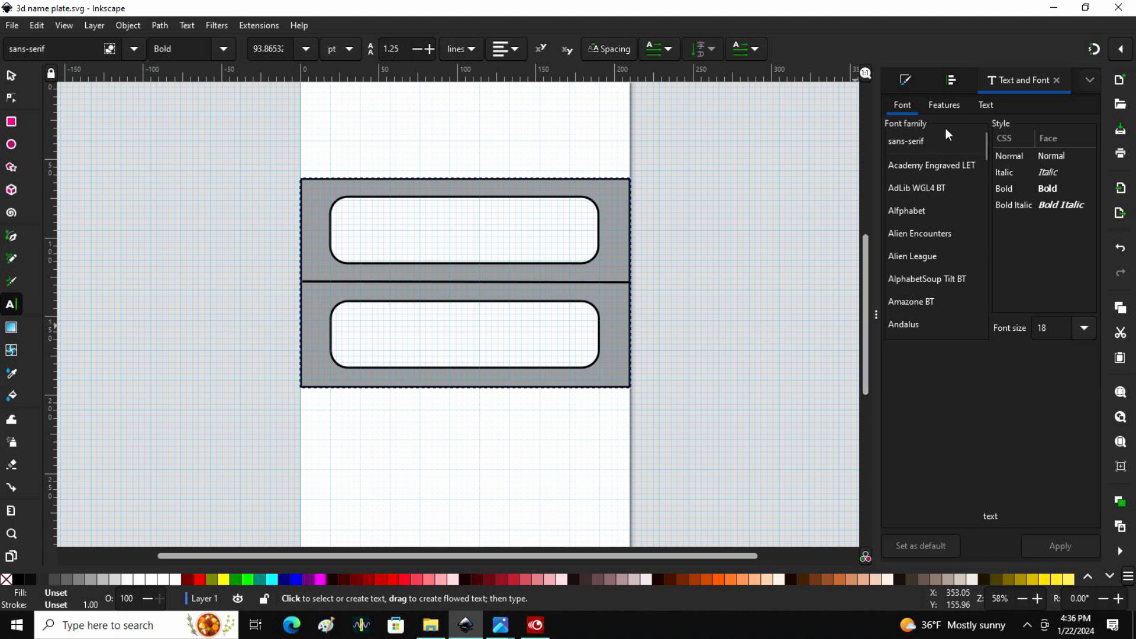
pyautogui.click(920, 210)
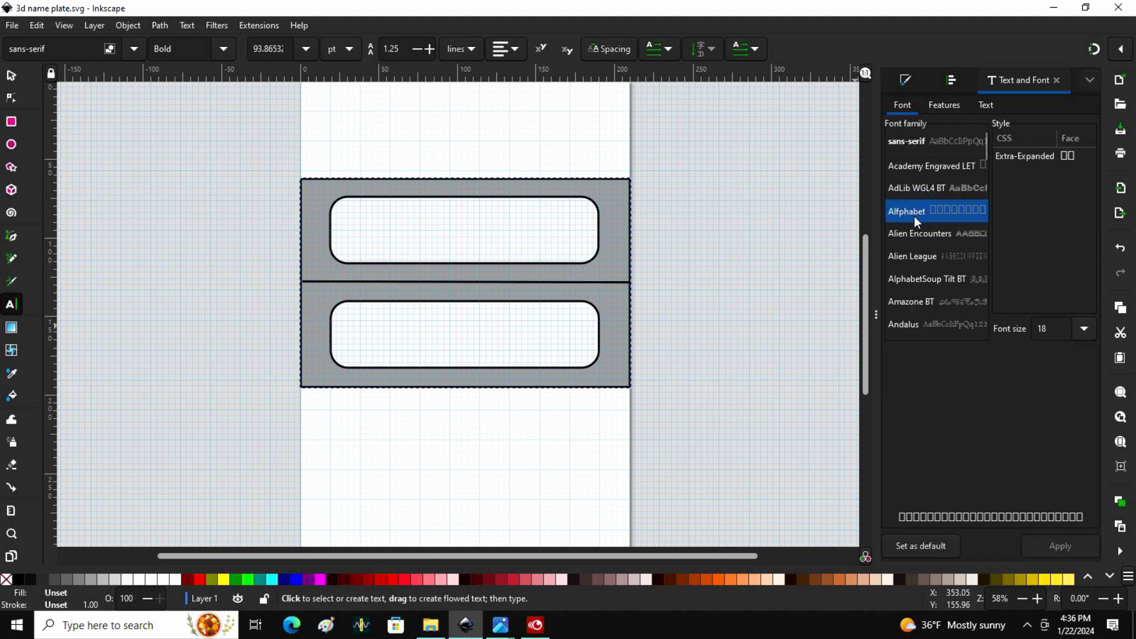
pyautogui.scroll(-2, 932, 220)
pyautogui.scroll(-1, 918, 261)
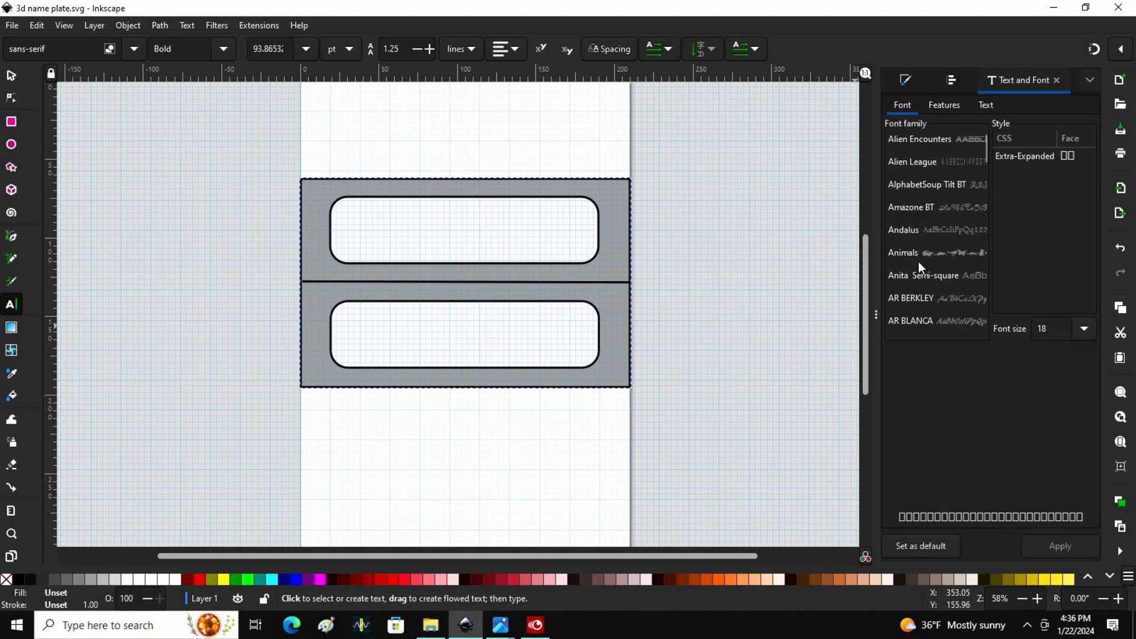
pyautogui.click(921, 207)
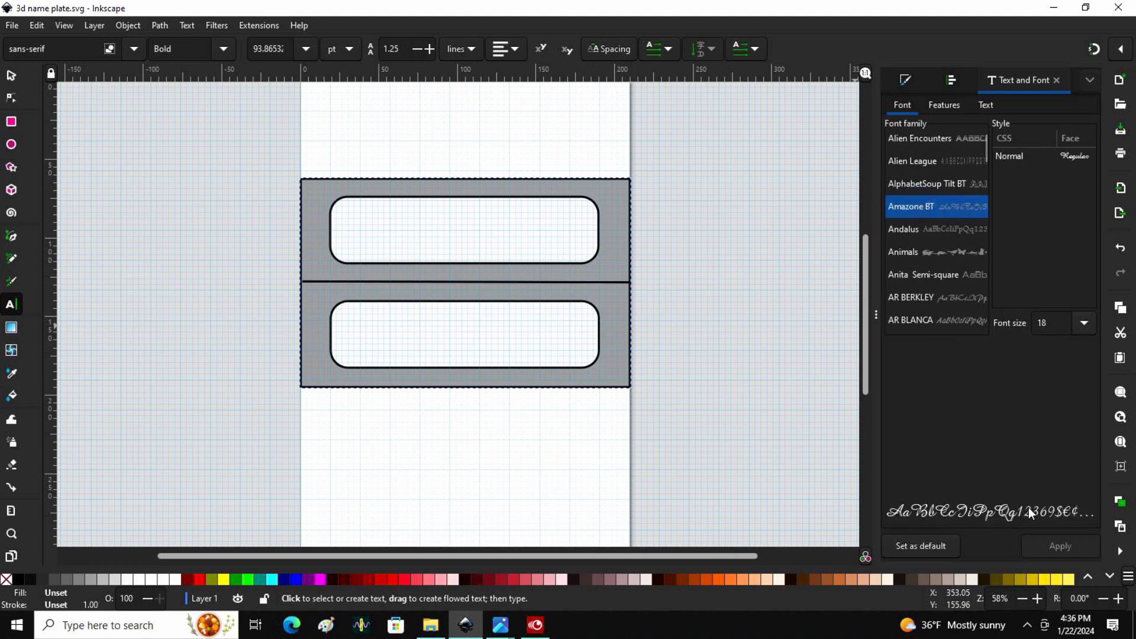
pyautogui.click(920, 276)
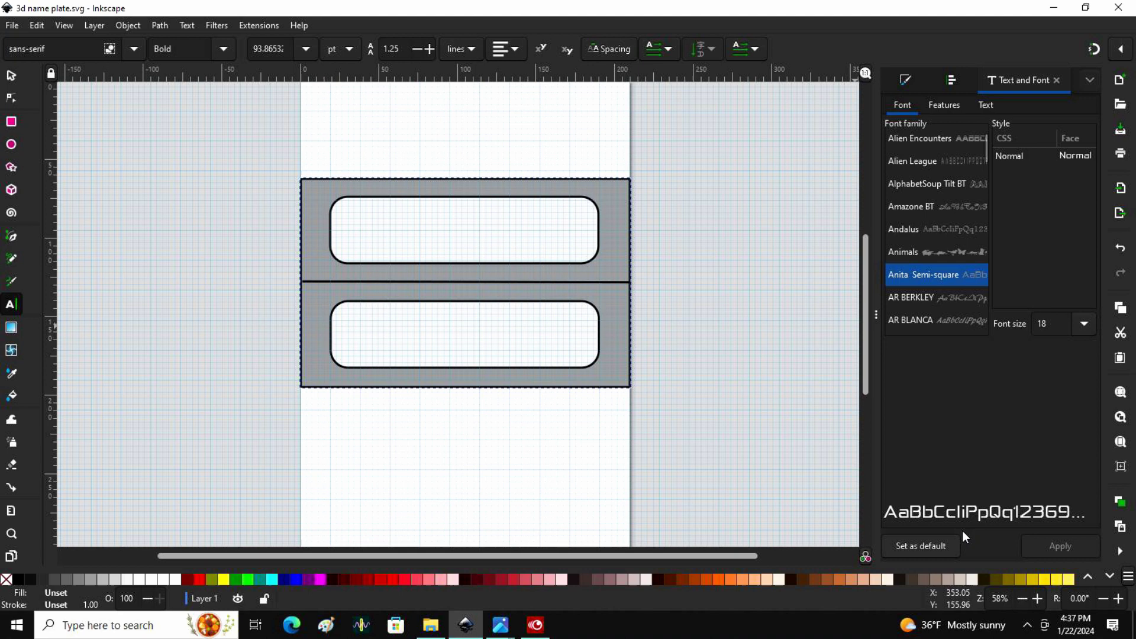
pyautogui.click(913, 297)
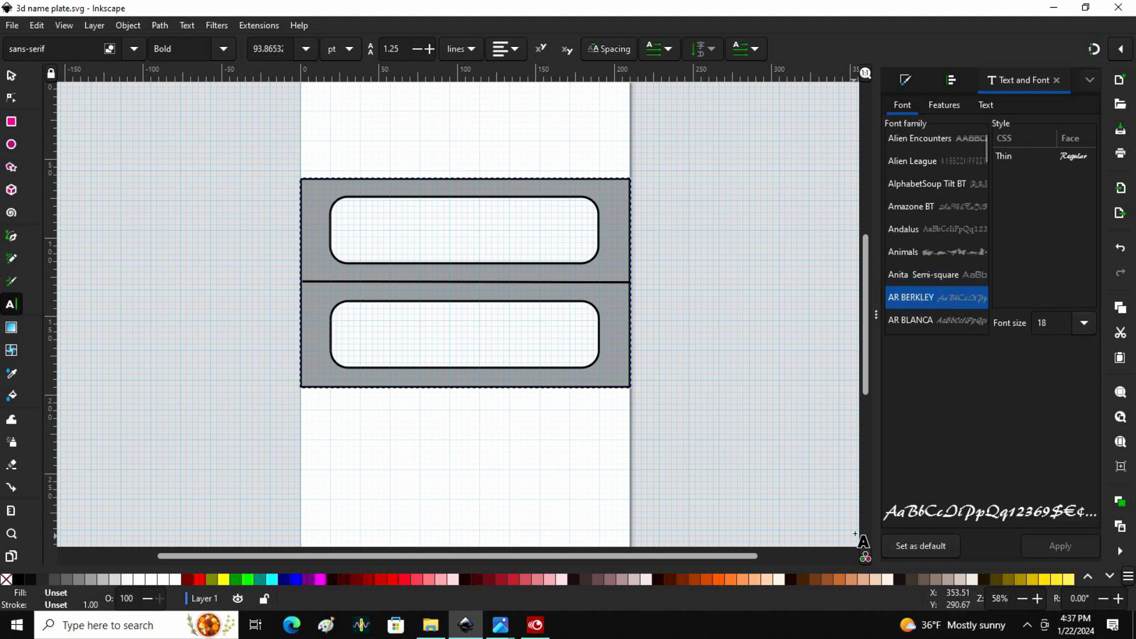
pyautogui.click(917, 325)
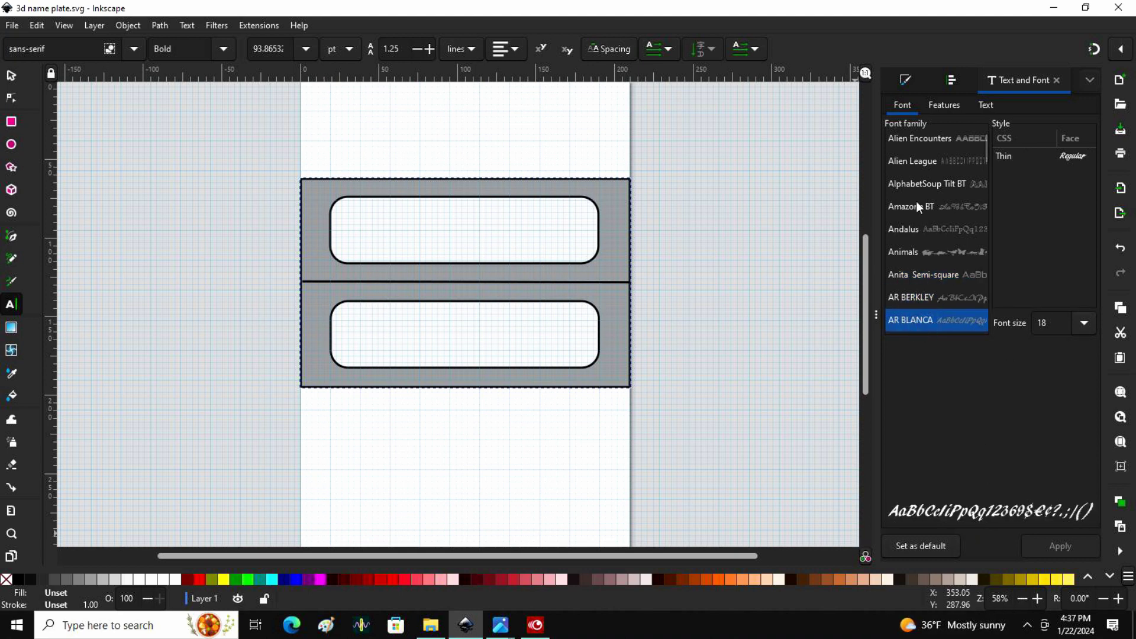
# - Choose sans-serif Bold and set it as the default text font
pyautogui.scroll(3, 916, 202)
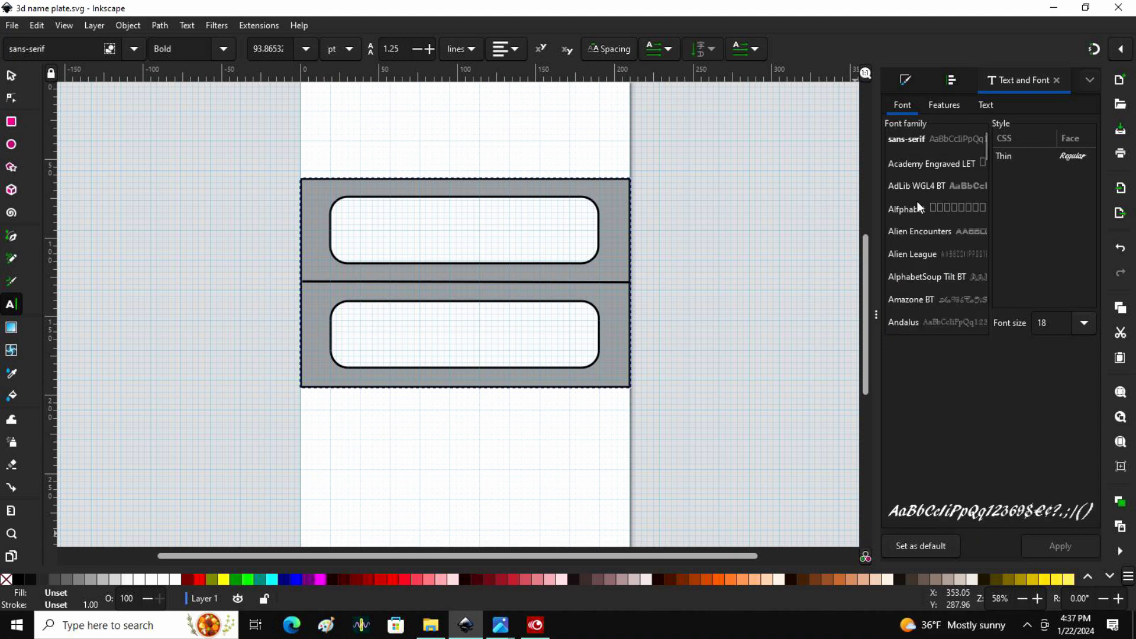
pyautogui.click(913, 143)
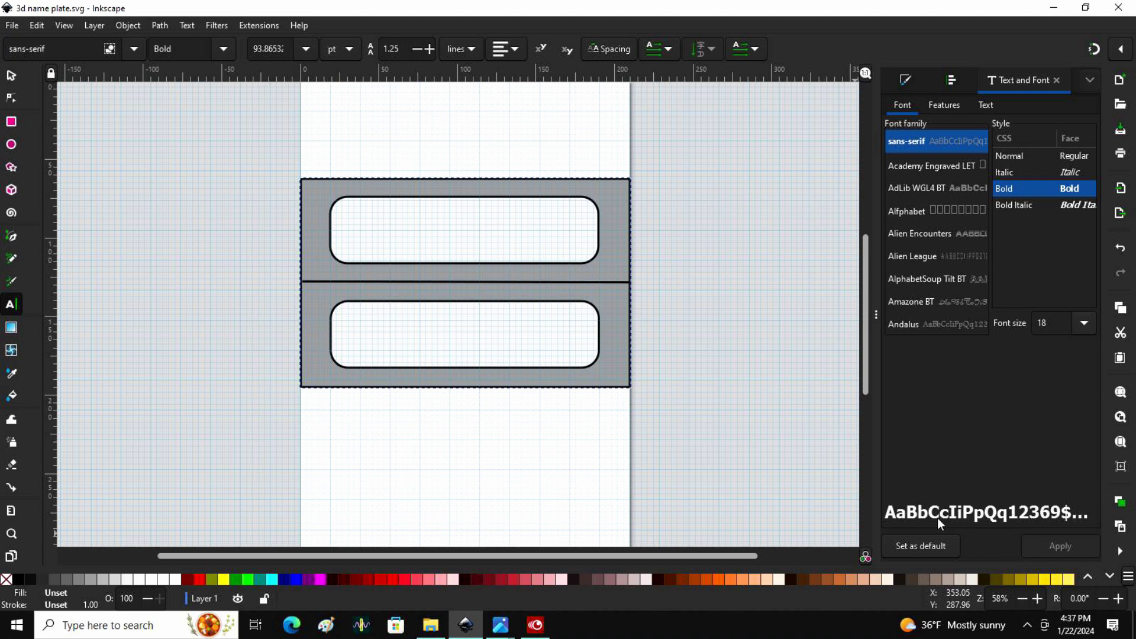
pyautogui.click(913, 548)
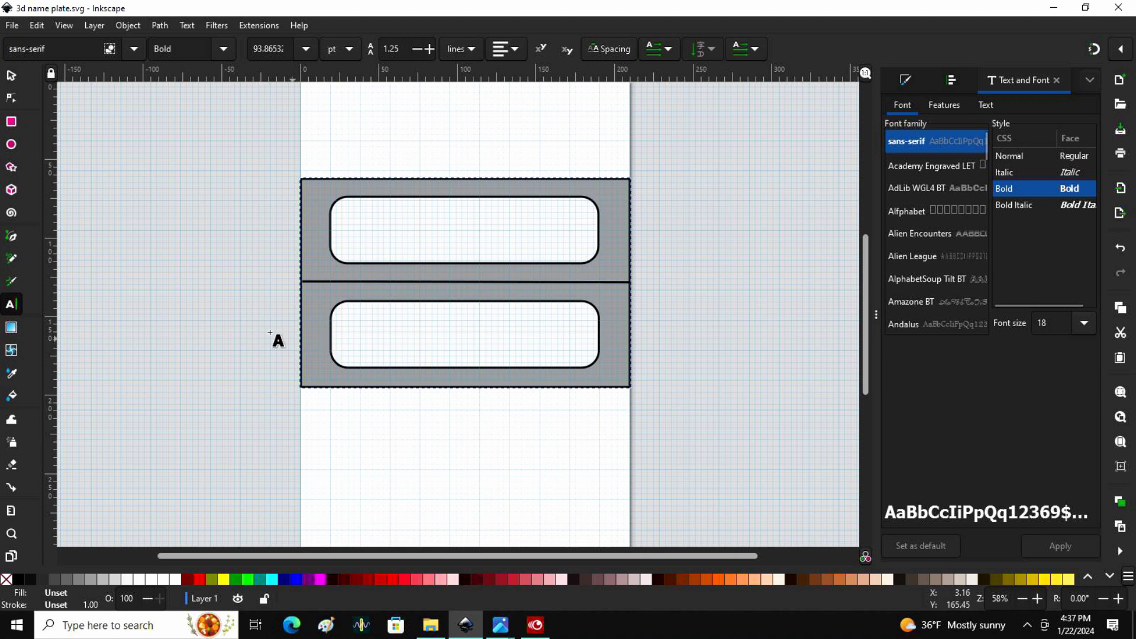
# - Type 'SUZ' over the upper white panel and fill it 40% gray
pyautogui.click(381, 224)
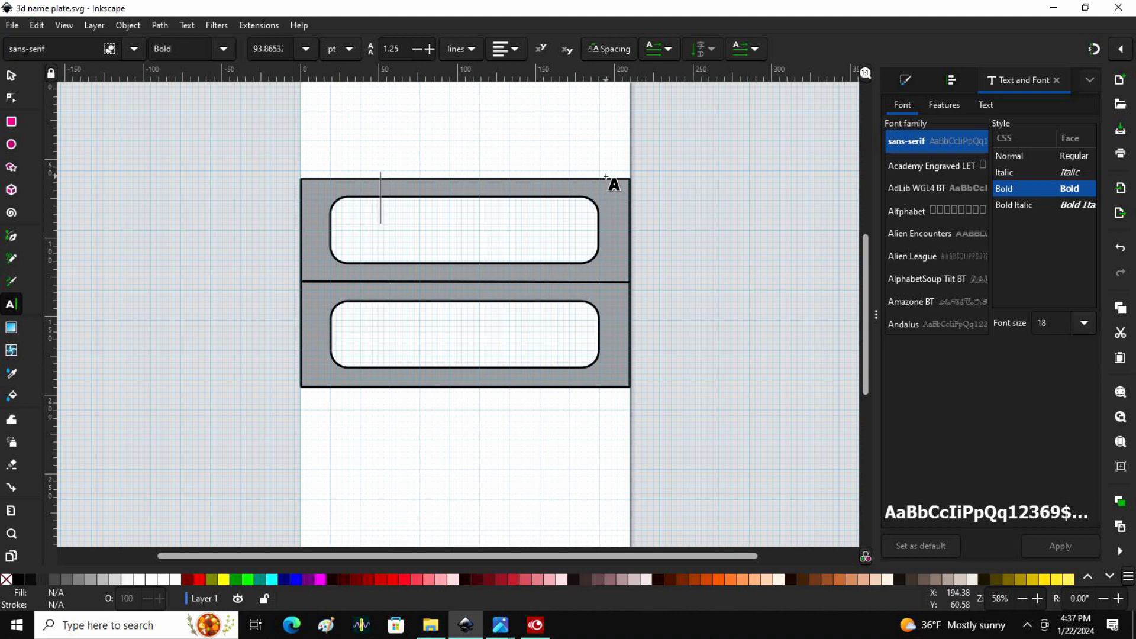
pyautogui.write('SUZ')
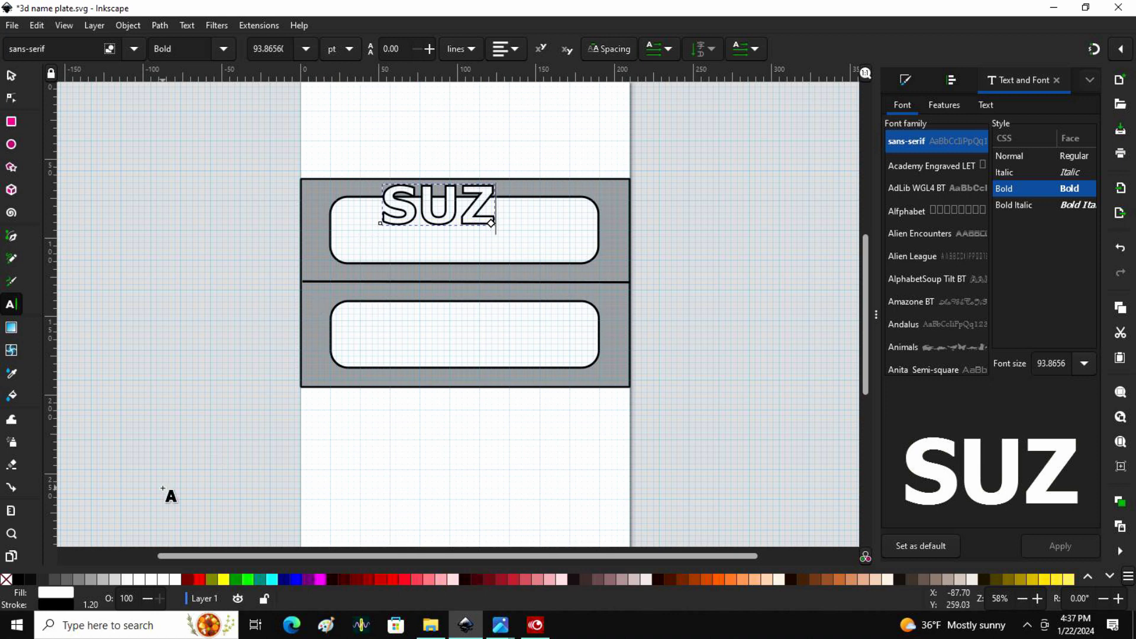
pyautogui.click(81, 575)
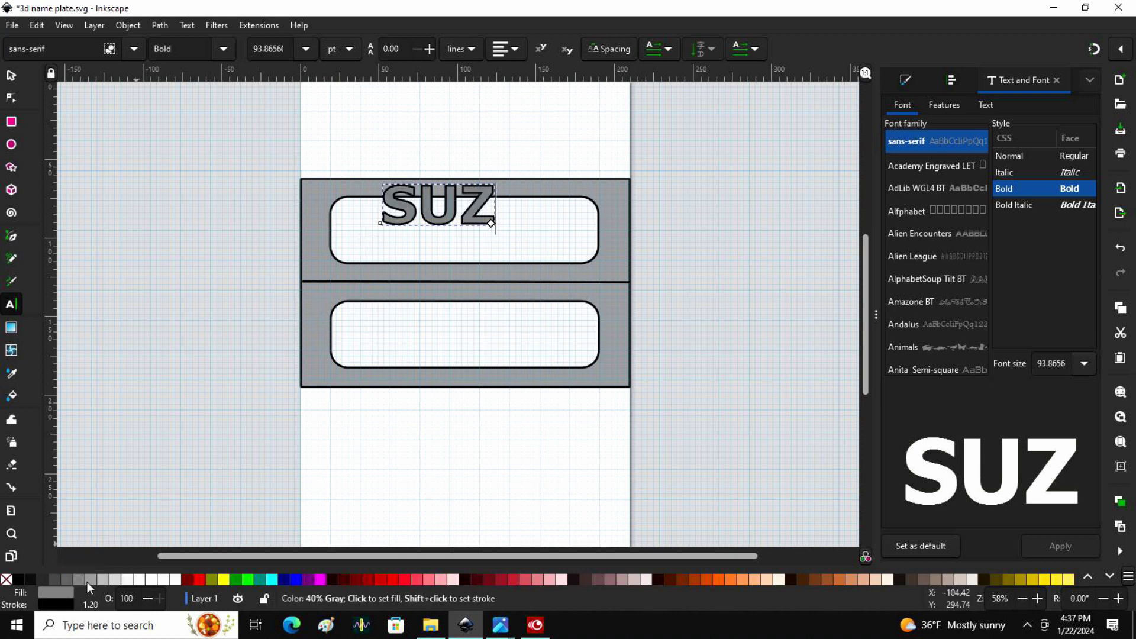
pyautogui.click(91, 581)
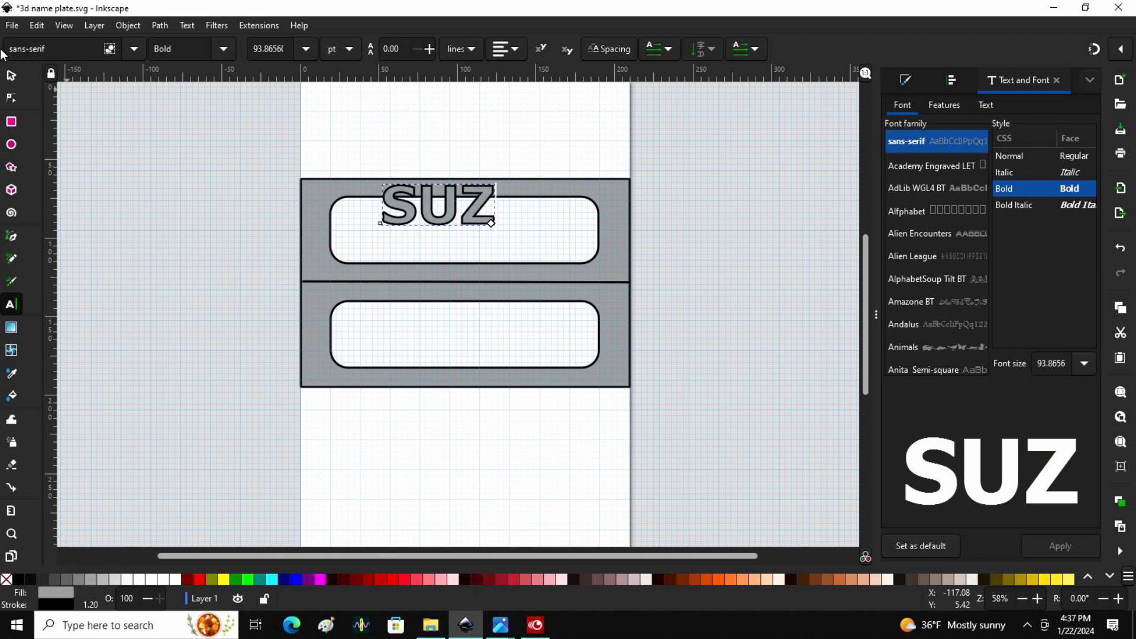
pyautogui.click(10, 75)
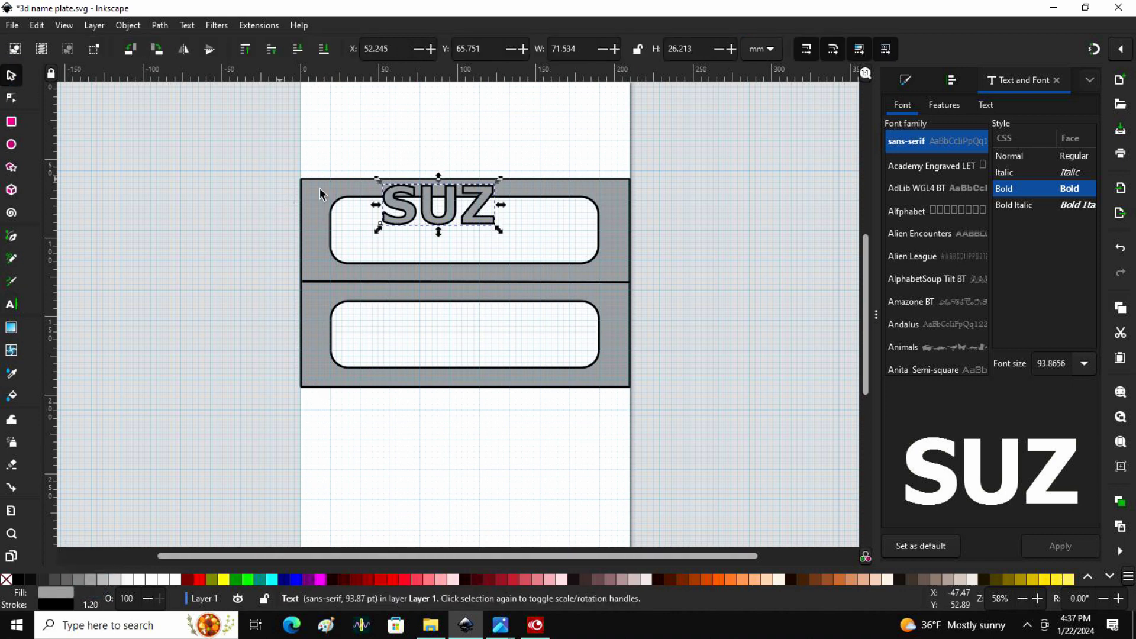
# - Move SUZ into the upper panel and stretch it to about 154.7 × 42.9 mm
pyautogui.moveTo(440, 210); pyautogui.dragTo(601, 226)
pyautogui.moveTo(385, 223); pyautogui.dragTo(342, 220)
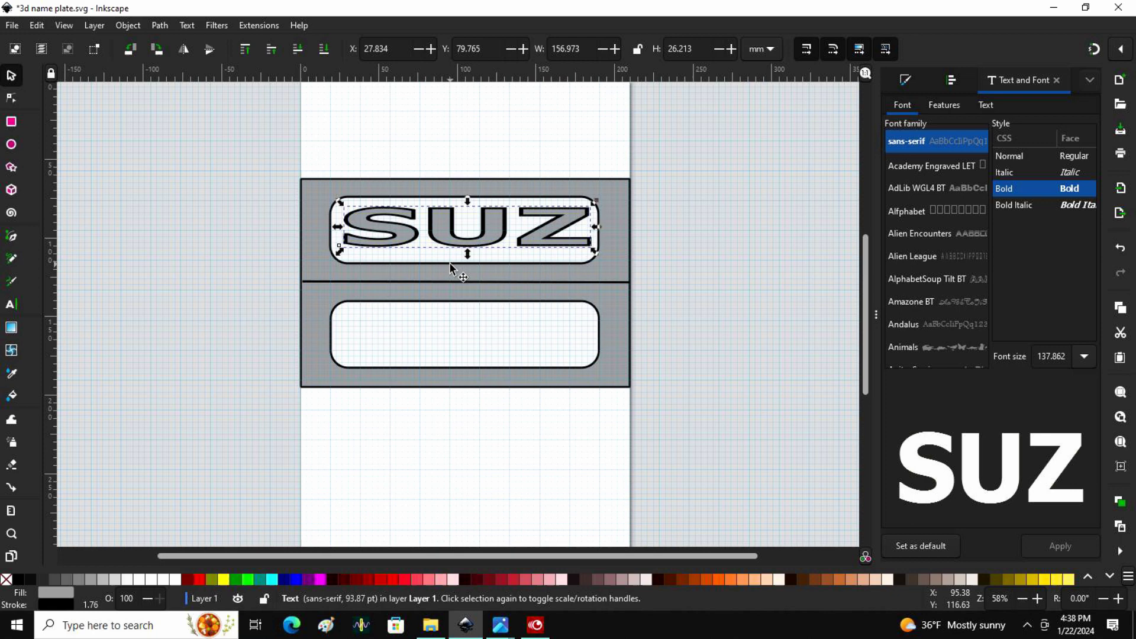
pyautogui.moveTo(467, 253); pyautogui.dragTo(462, 268)
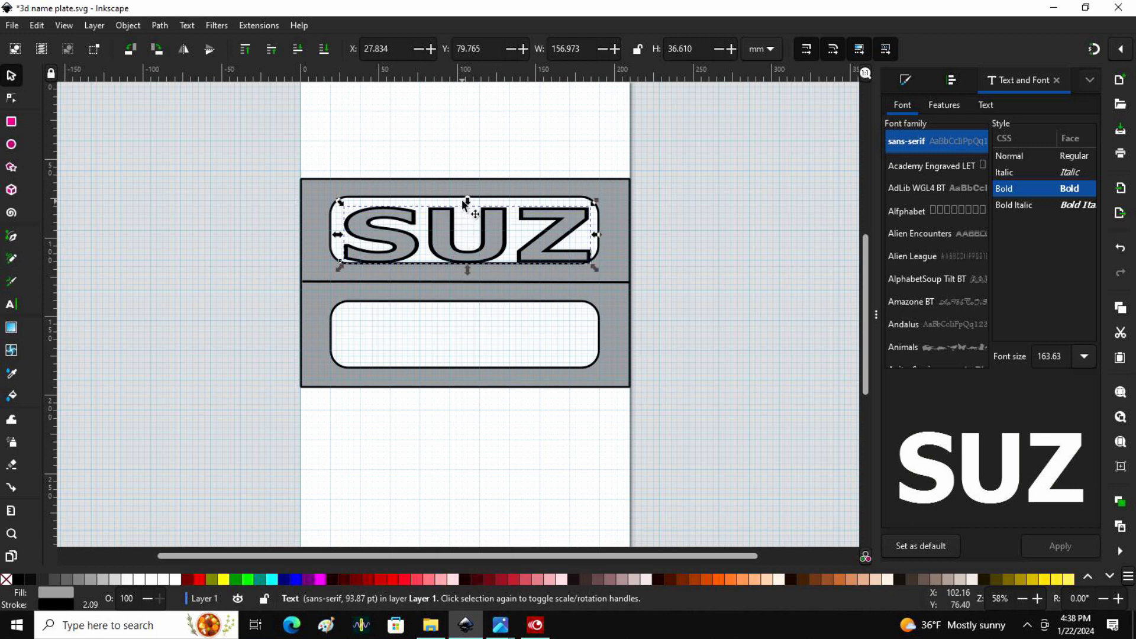
pyautogui.moveTo(466, 201); pyautogui.dragTo(458, 190)
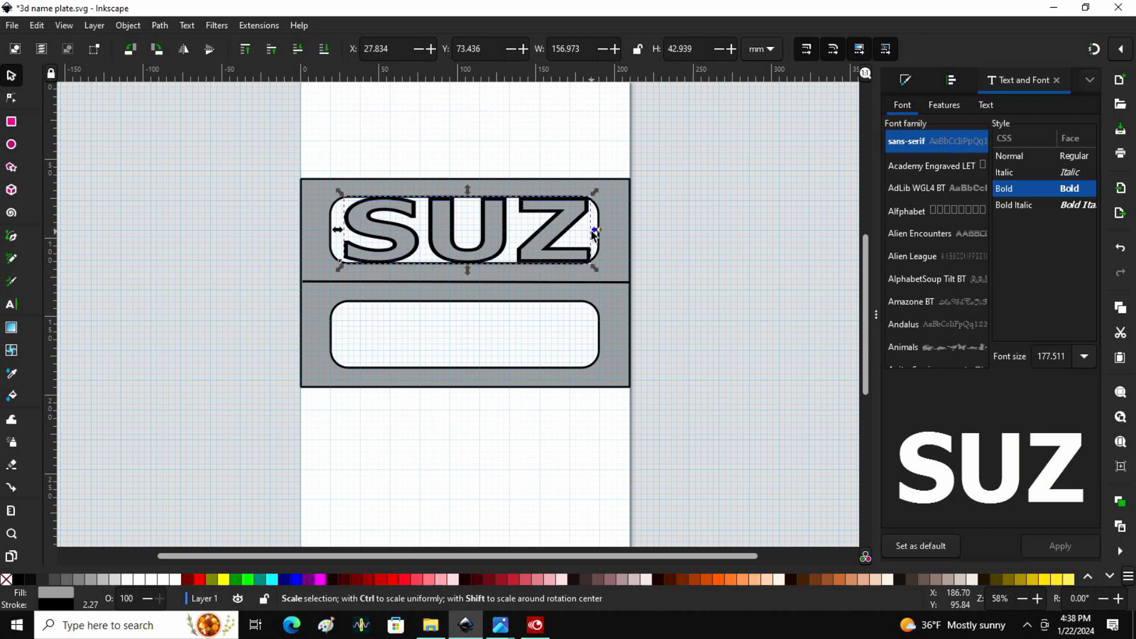
pyautogui.moveTo(591, 229); pyautogui.dragTo(589, 230)
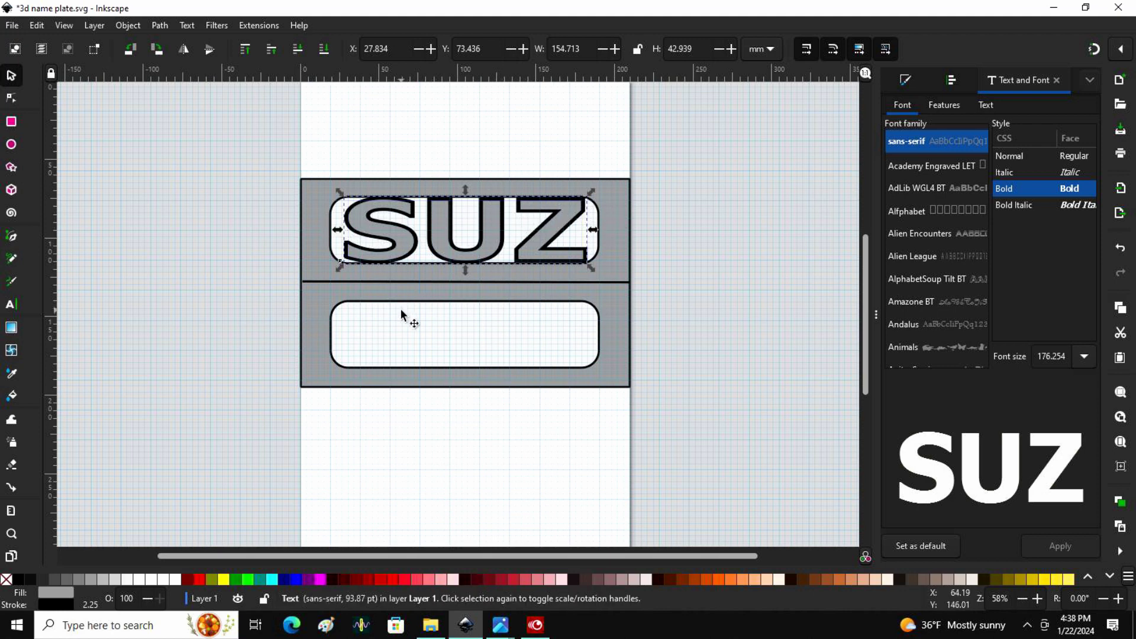
# - Type 'LOAR' inside the lower white panel
pyautogui.click(204, 122)
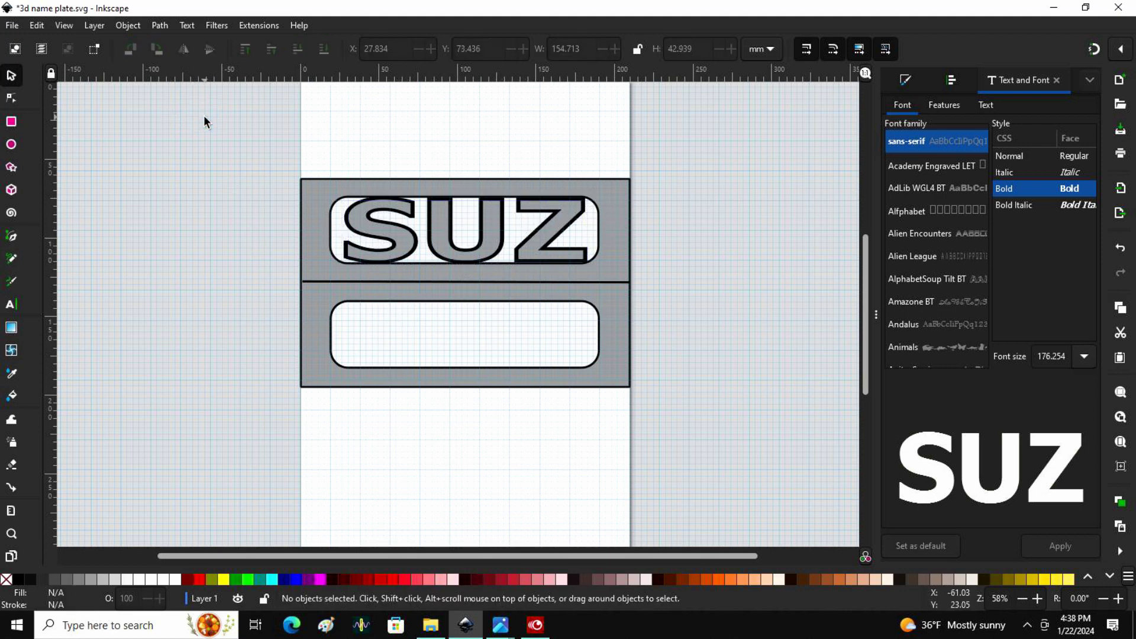
pyautogui.click(11, 304)
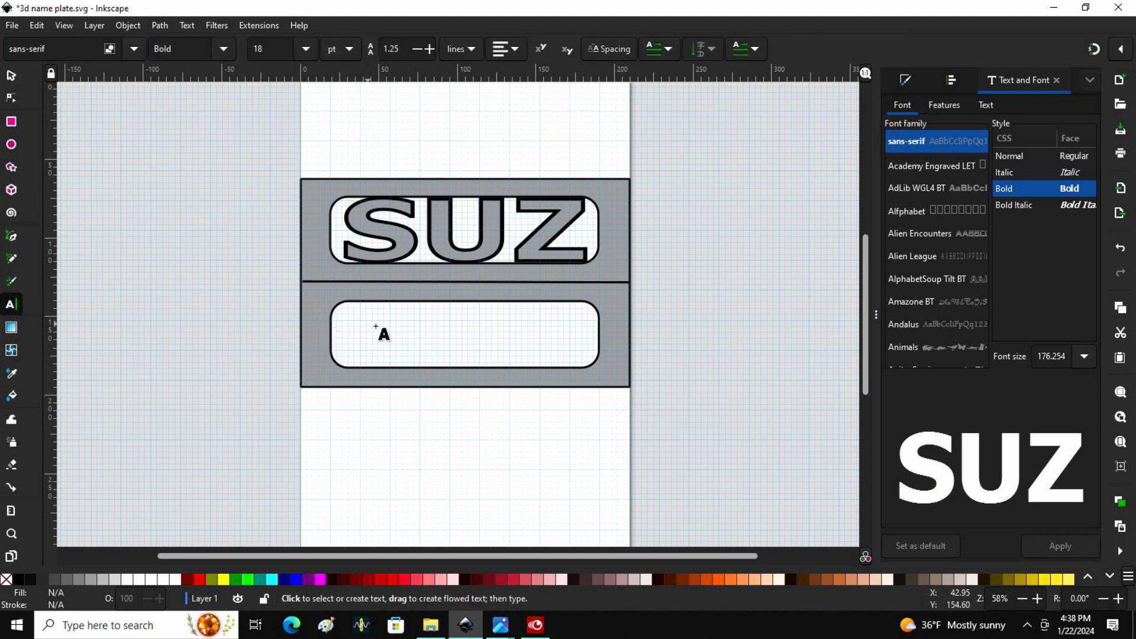
pyautogui.click(406, 329)
pyautogui.write('LOAR')
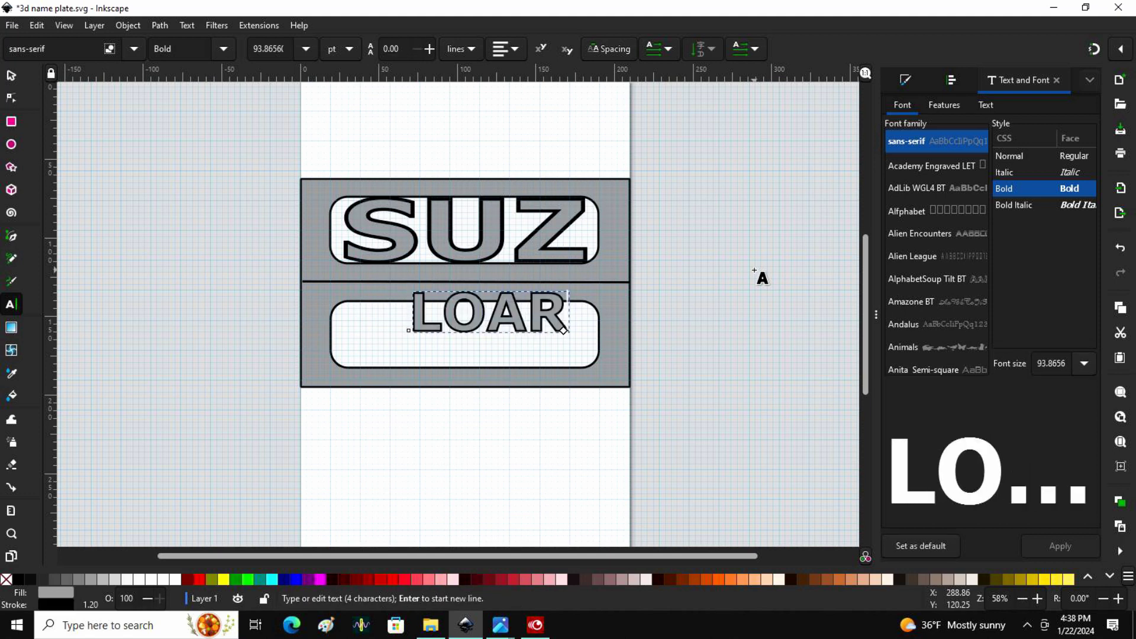
pyautogui.click(10, 77)
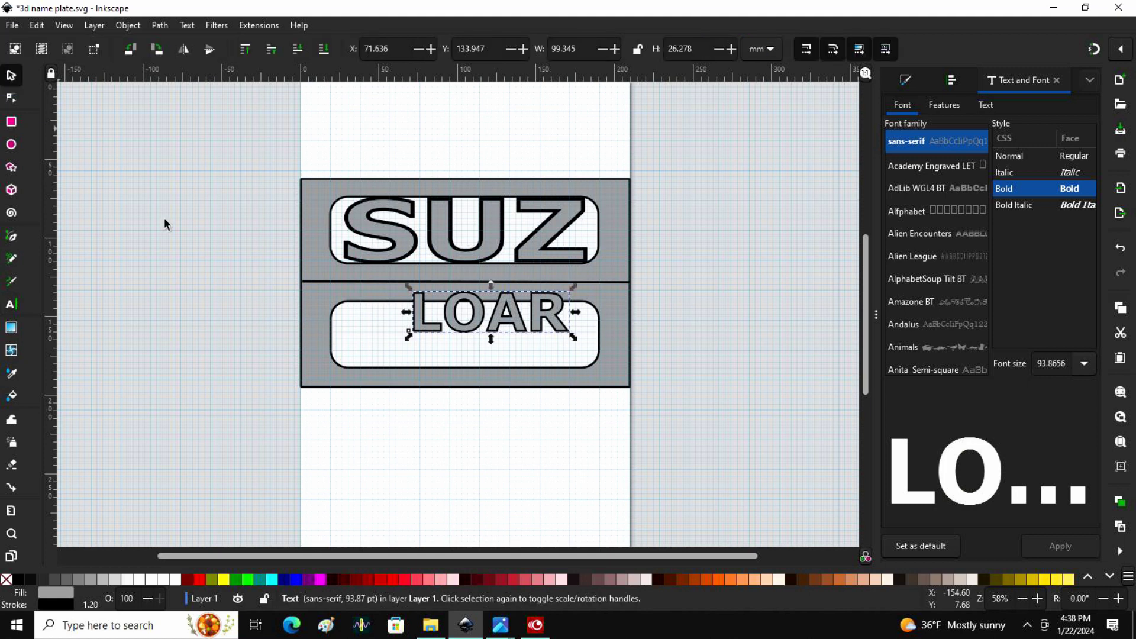
# - Move and stretch LOAR to fill the lower panel, about 153.1 × 43.9 mm
pyautogui.moveTo(525, 304); pyautogui.dragTo(591, 331)
pyautogui.moveTo(385, 333); pyautogui.dragTo(343, 328)
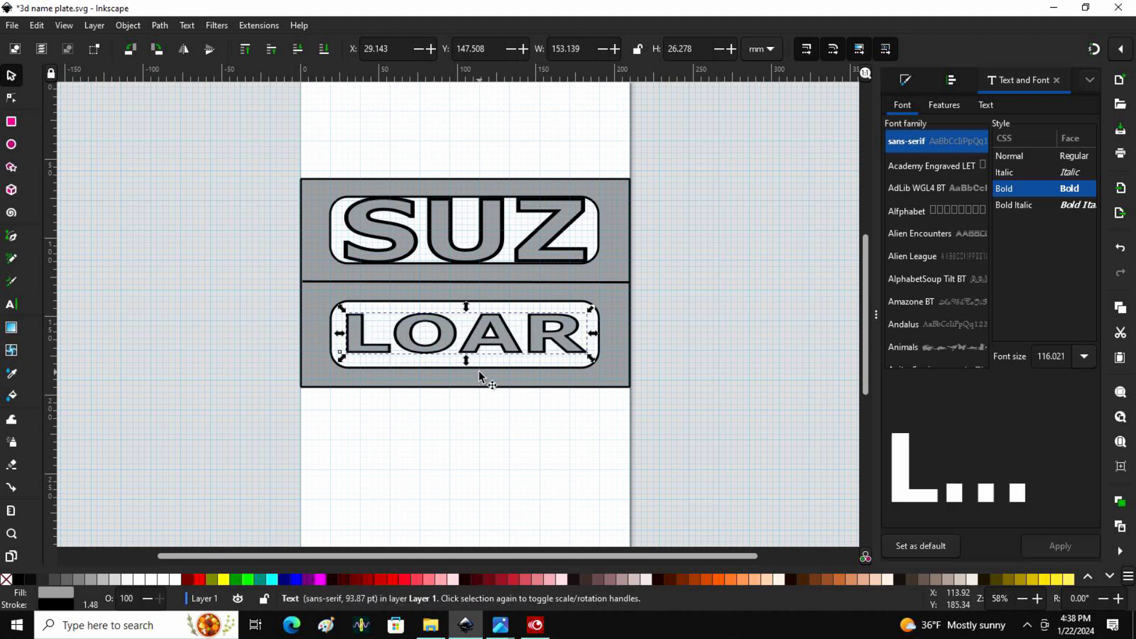
pyautogui.moveTo(466, 357); pyautogui.dragTo(460, 370)
pyautogui.moveTo(465, 306); pyautogui.dragTo(459, 293)
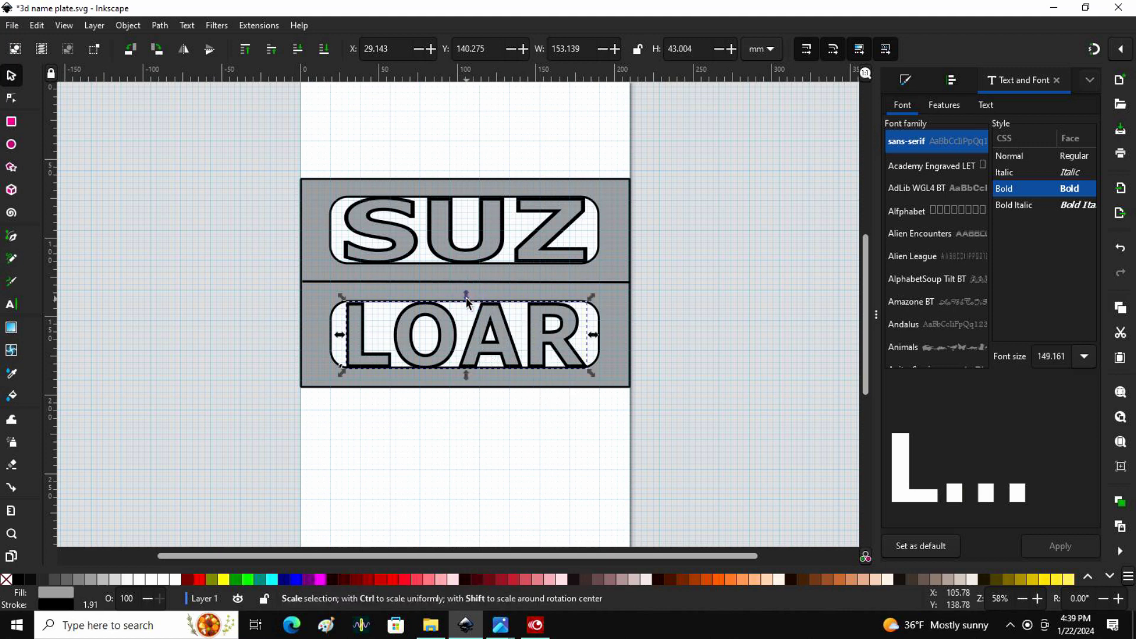
pyautogui.moveTo(465, 295); pyautogui.dragTo(465, 292)
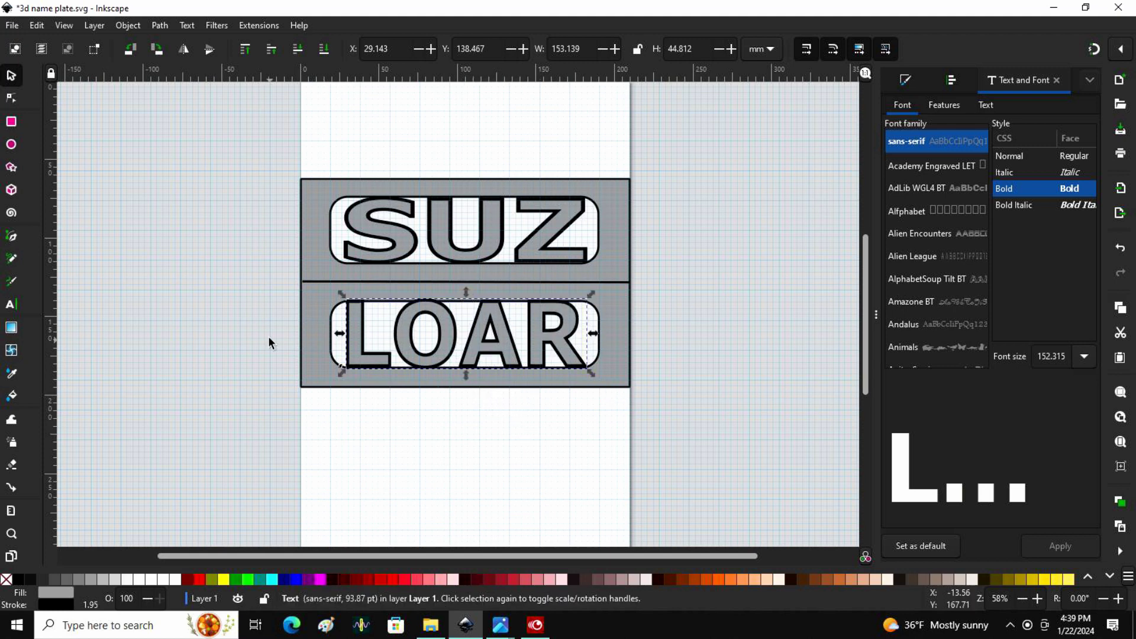
pyautogui.click(213, 314)
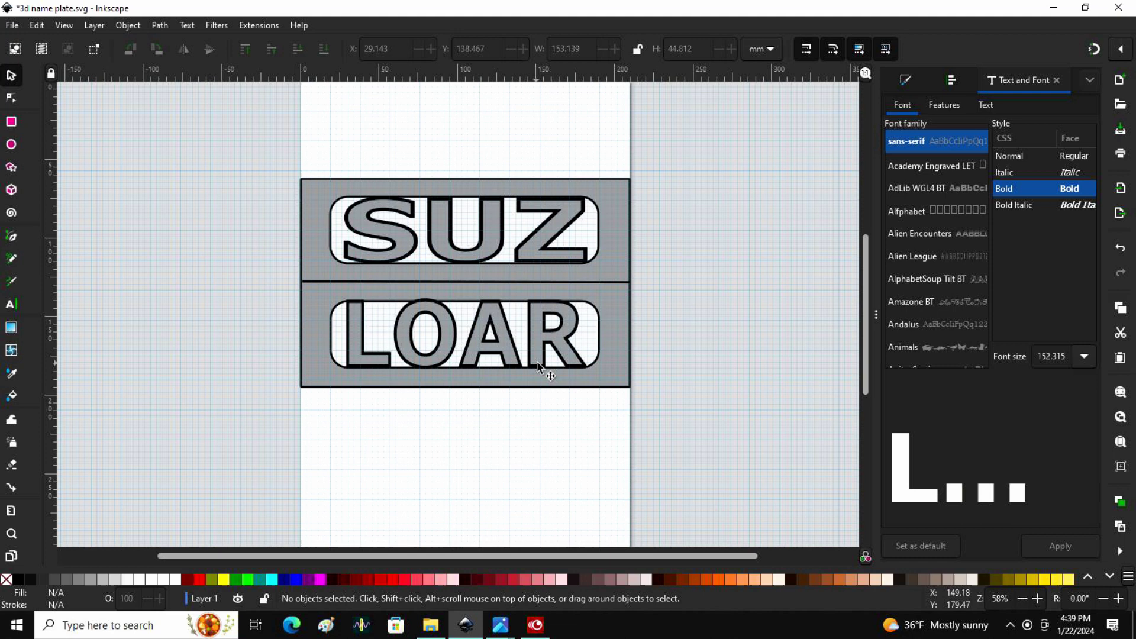
pyautogui.click(452, 321)
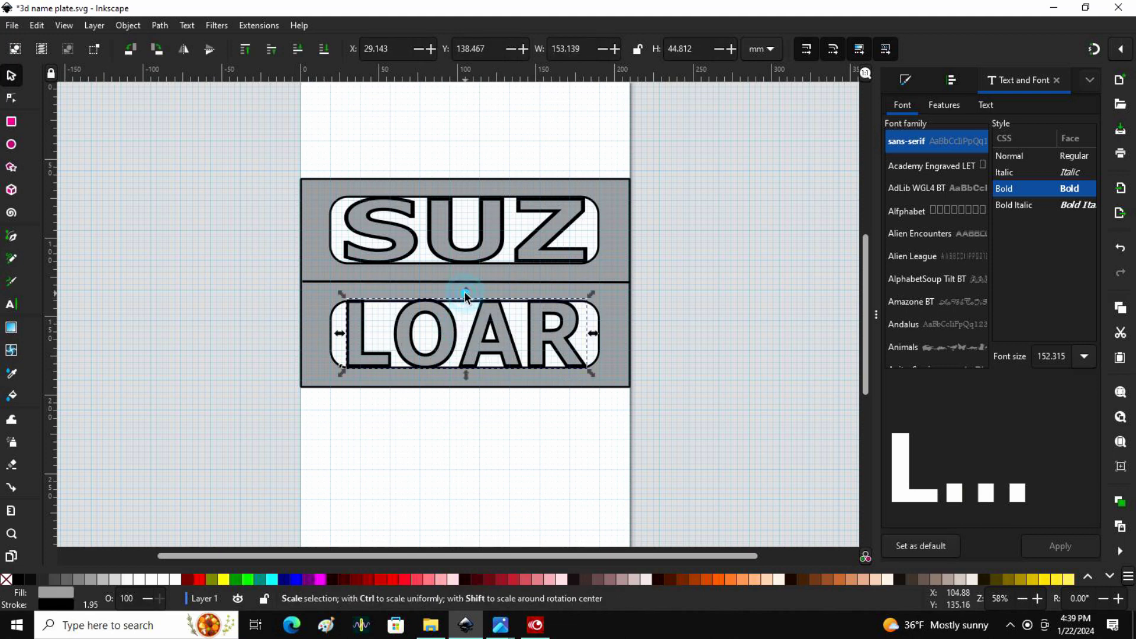
pyautogui.moveTo(463, 292); pyautogui.dragTo(456, 292)
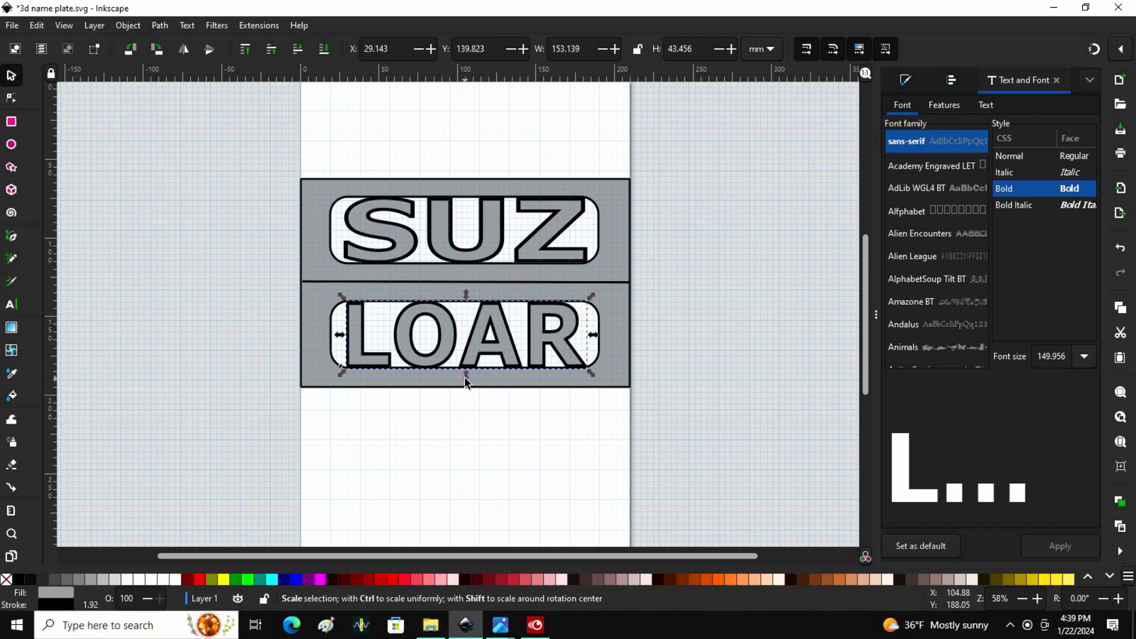
pyautogui.moveTo(464, 377); pyautogui.dragTo(464, 375)
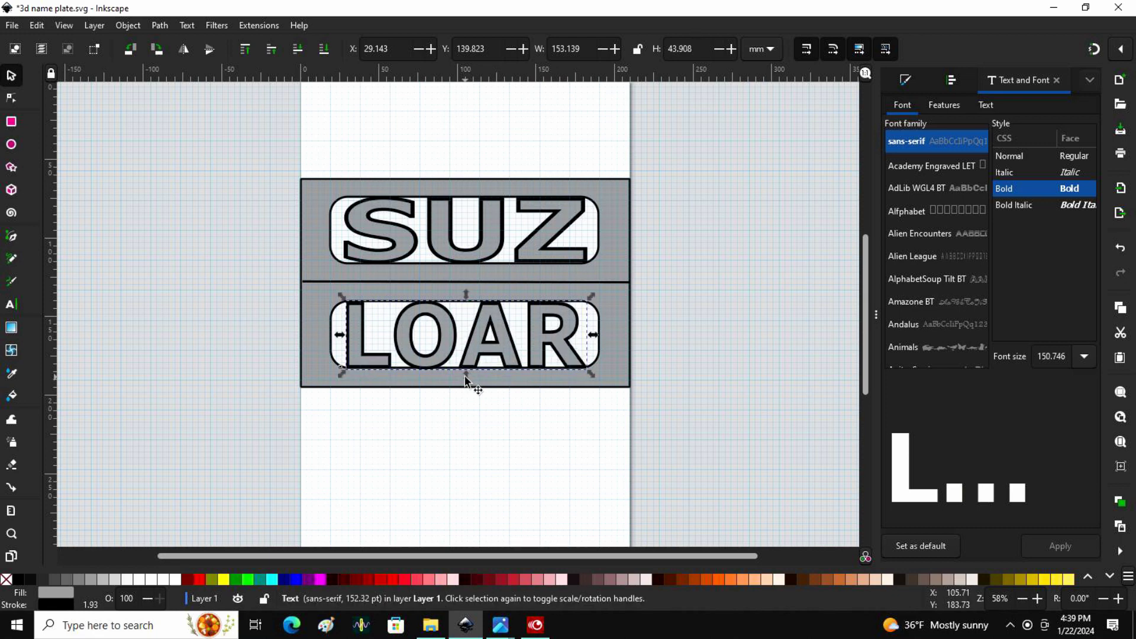
pyautogui.click(200, 251)
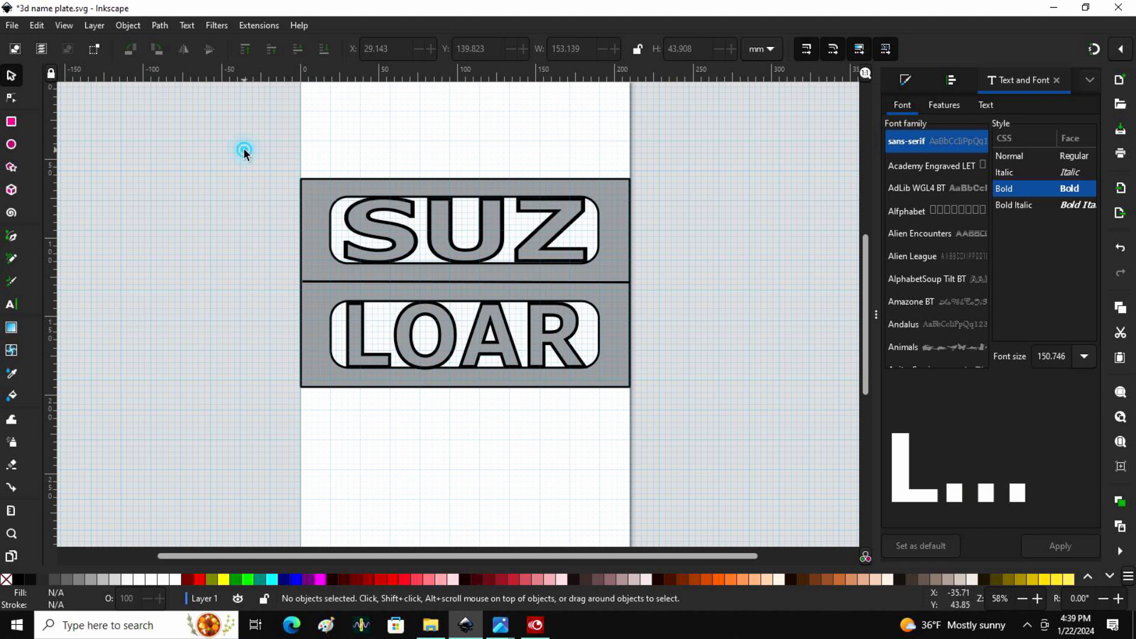
# - Select the whole plate, switch the size units to inches, and start entering a 2.6 in height
pyautogui.moveTo(244, 150); pyautogui.dragTo(717, 438)
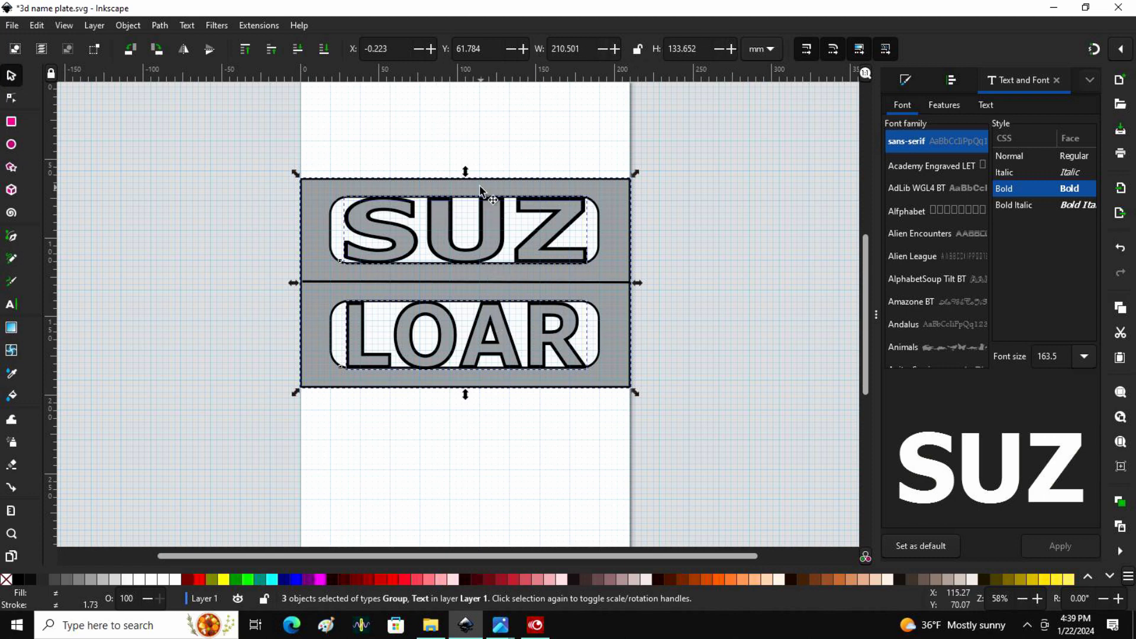
pyautogui.click(768, 48)
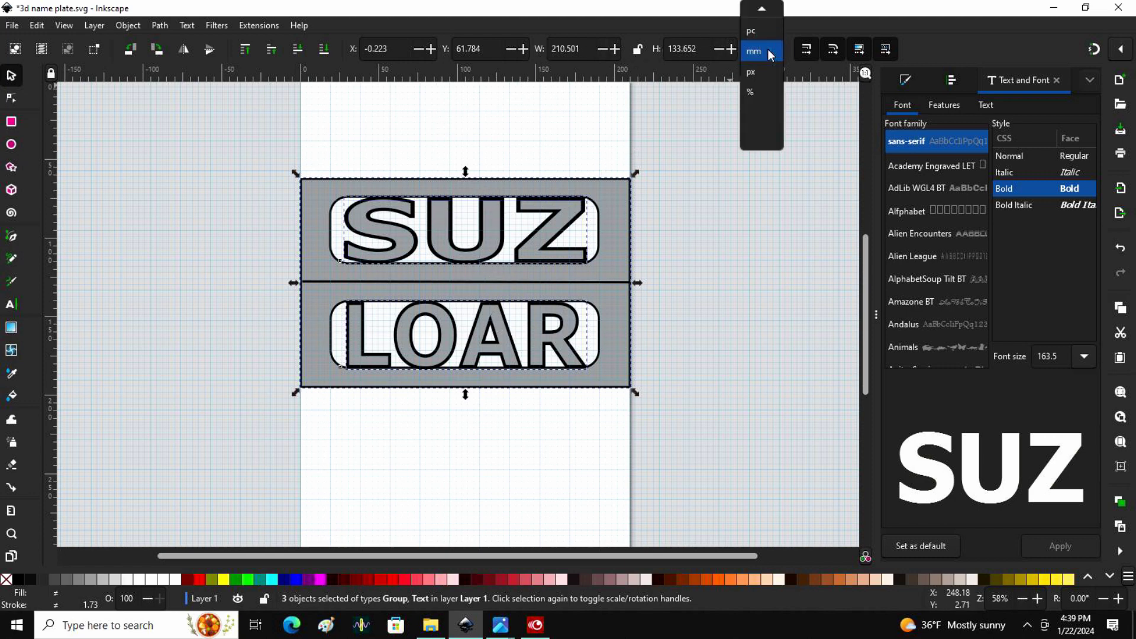
pyautogui.click(758, 35)
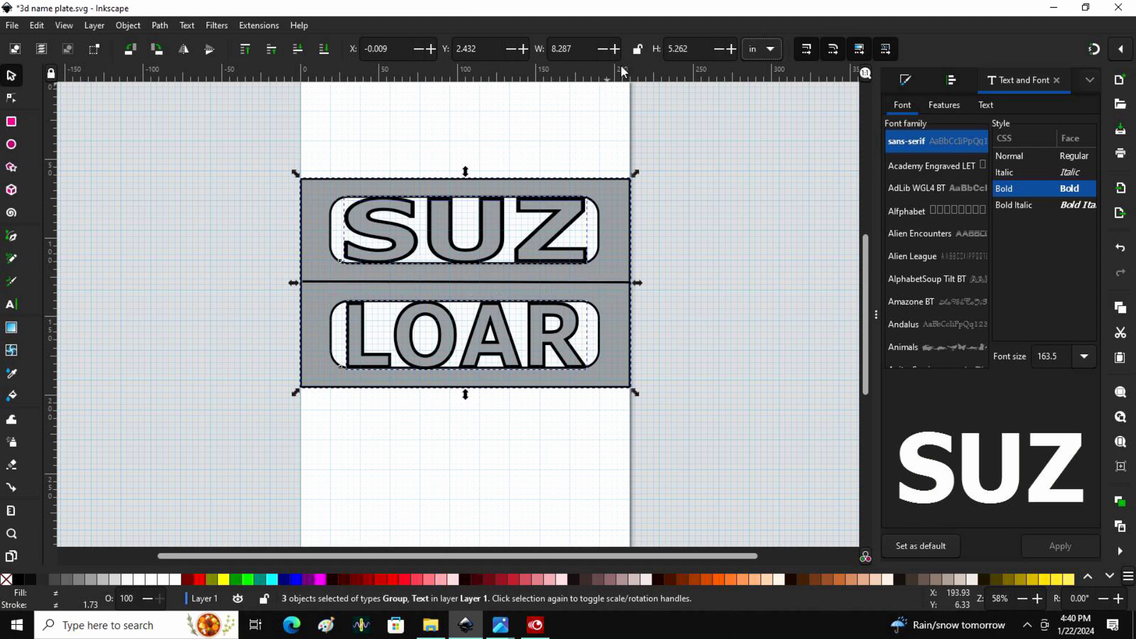
pyautogui.doubleClick(670, 49)
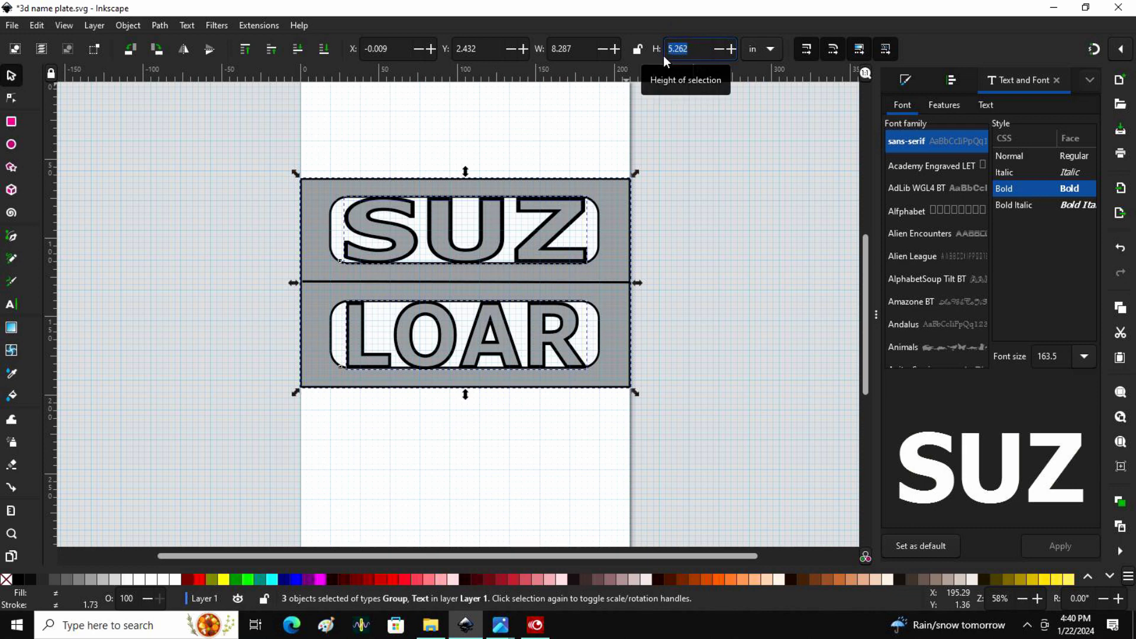
pyautogui.write('2.6')
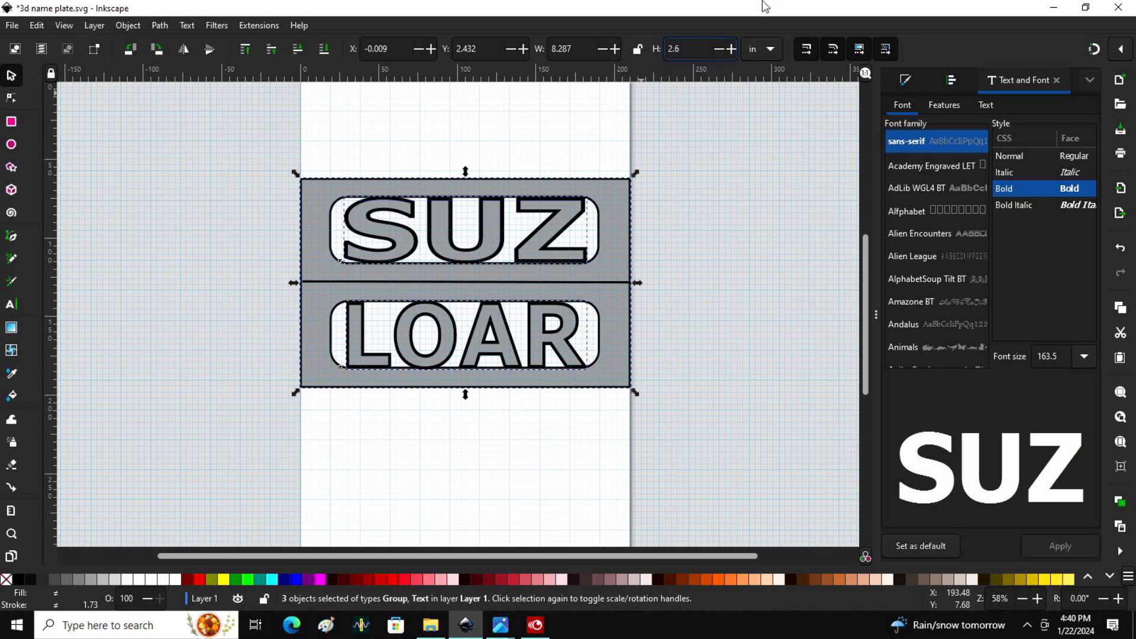
# - Apply the 2.6 in height and nudge the width value up and down
pyautogui.click(573, 46)
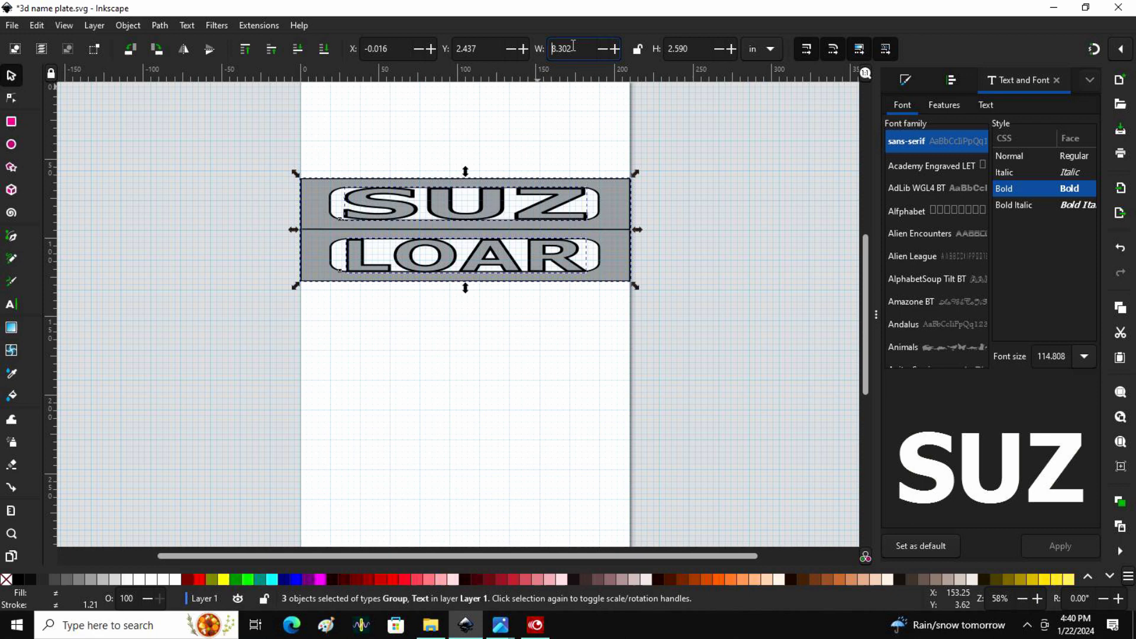
pyautogui.press('Home')
pyautogui.click(615, 49)
pyautogui.click(615, 48)
pyautogui.click(615, 49)
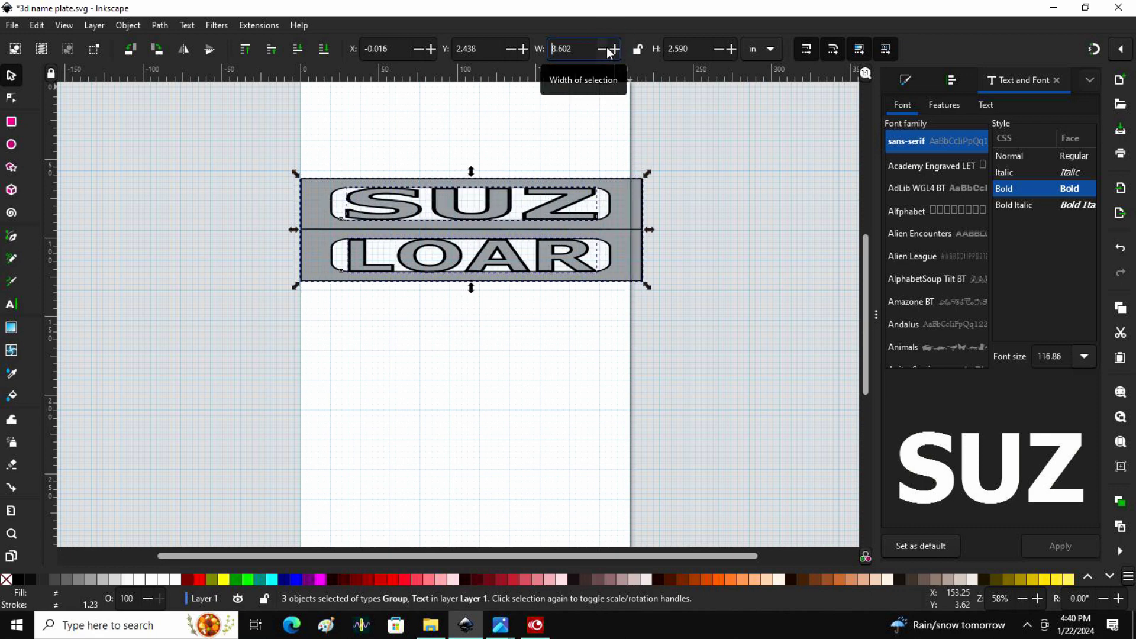
pyautogui.click(601, 49)
pyautogui.click(601, 49)
pyautogui.click(601, 48)
pyautogui.click(601, 48)
pyautogui.click(601, 49)
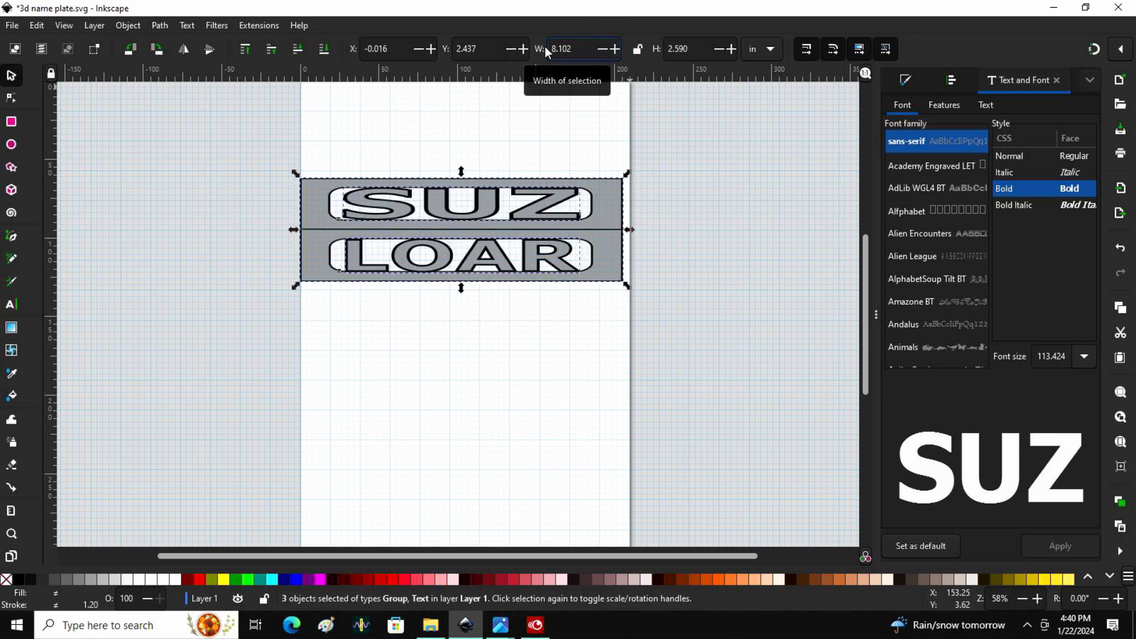
# - Enter a 6.00 in width, scaling the plate to 5.994 × 2.594 in
pyautogui.moveTo(551, 48); pyautogui.dragTo(600, 48)
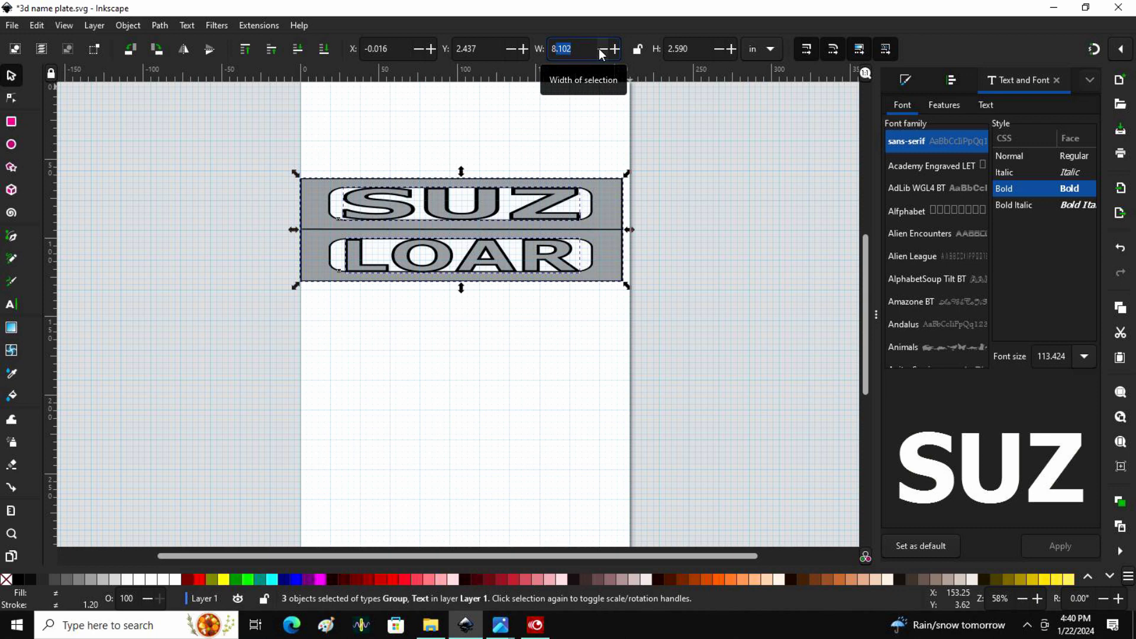
pyautogui.press('BackSpace')
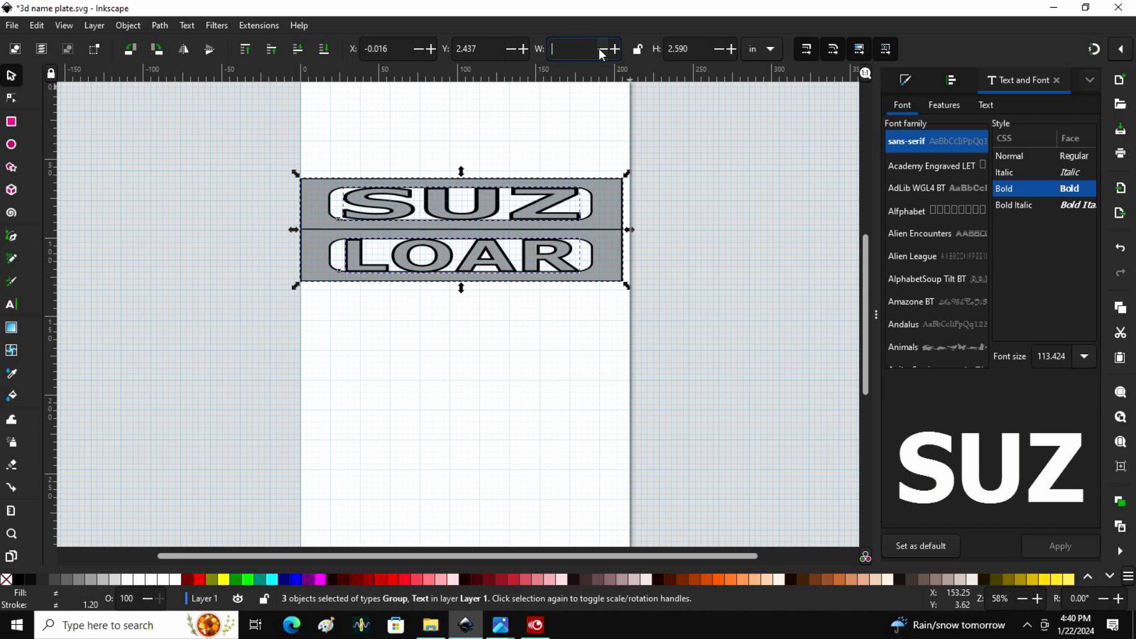
pyautogui.write('6.00')
pyautogui.click(495, 49)
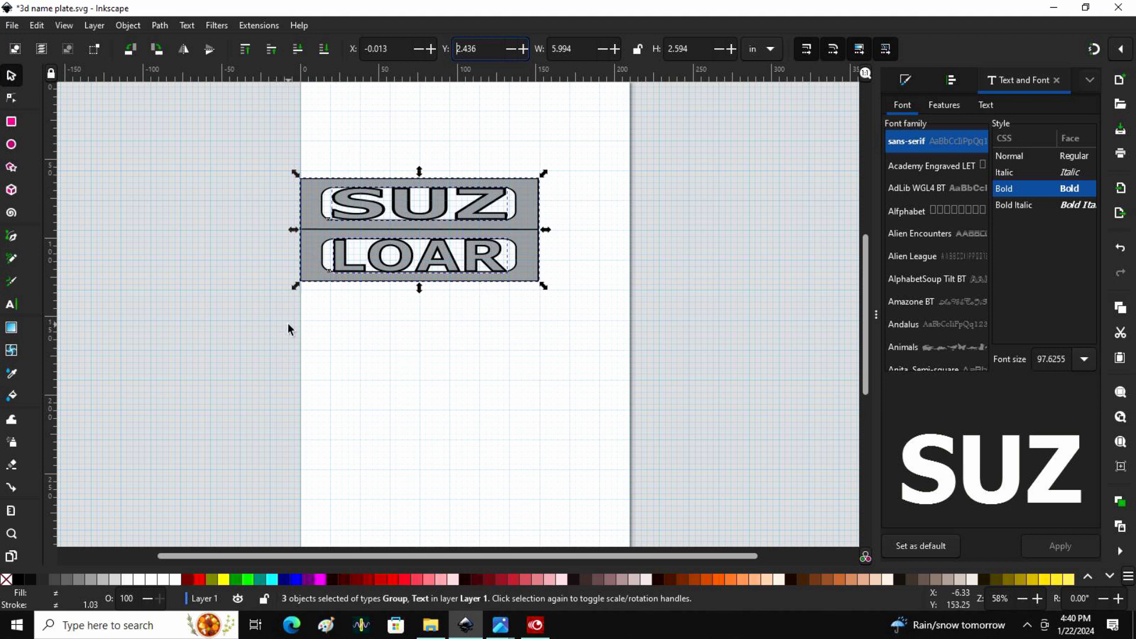
pyautogui.click(157, 176)
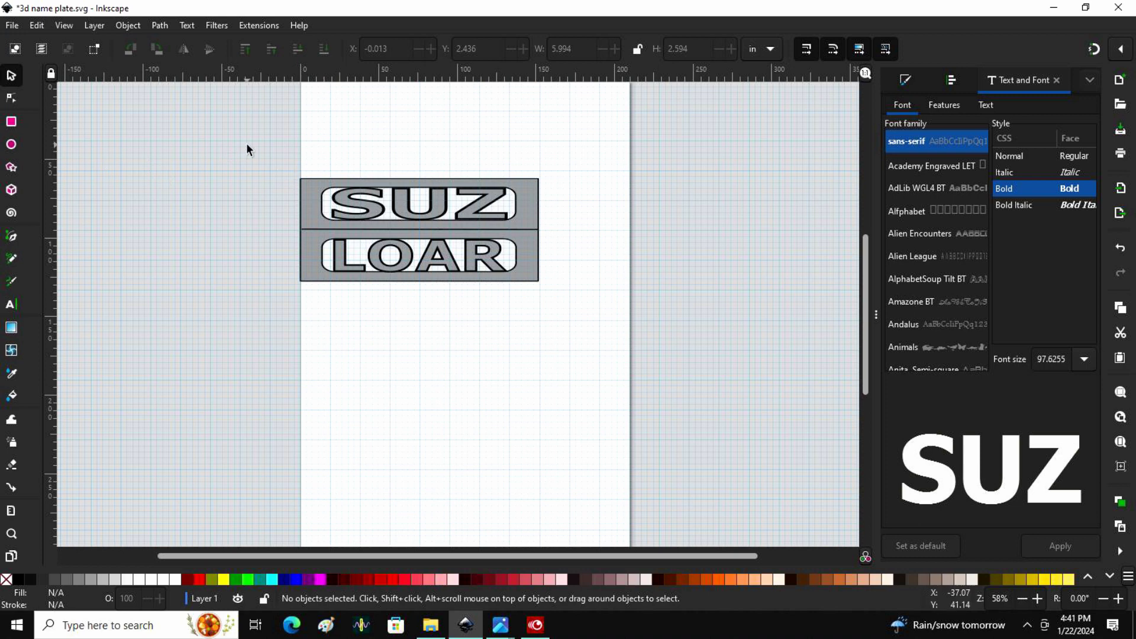